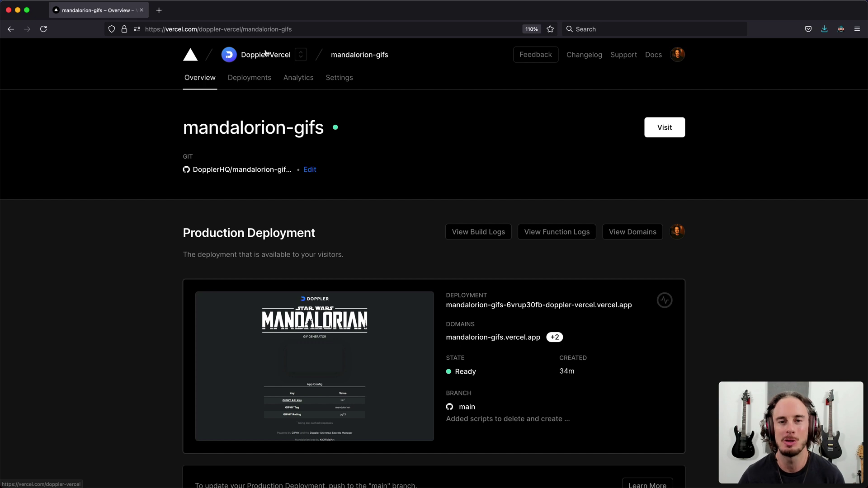
From the Doppler Vercel team's integrations, browse the marketplace's DevTools category and open the Doppler integration
click(266, 55)
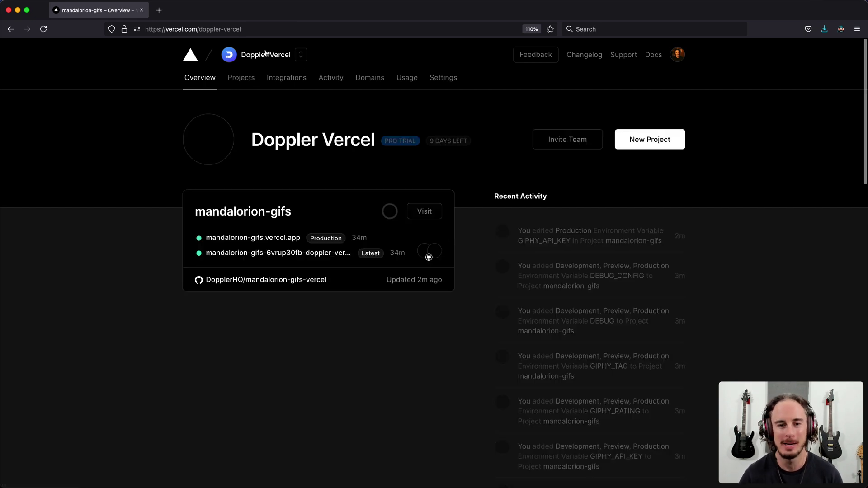
click(301, 79)
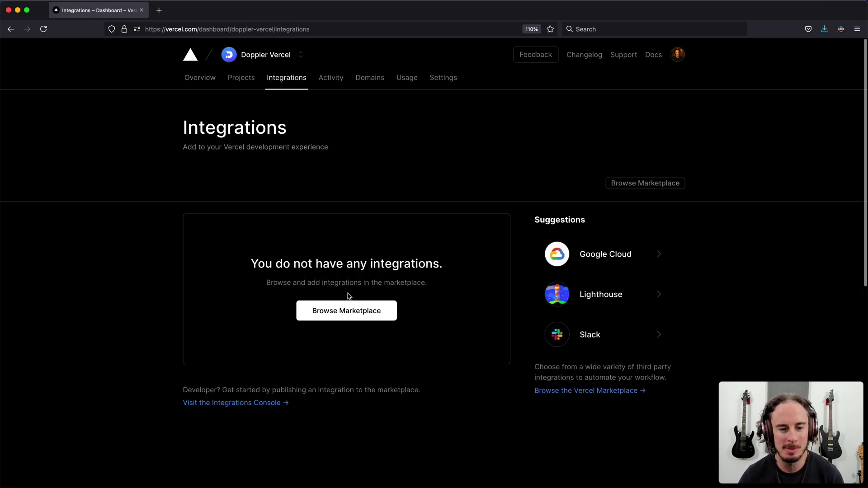
click(347, 310)
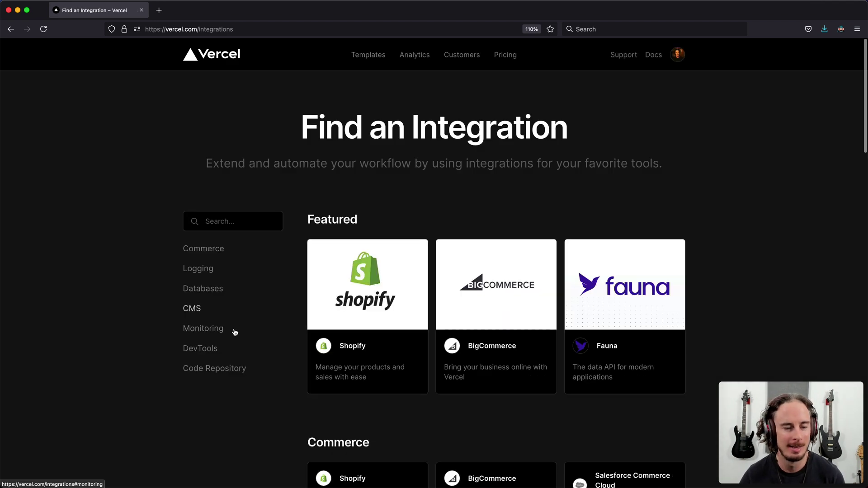
click(199, 348)
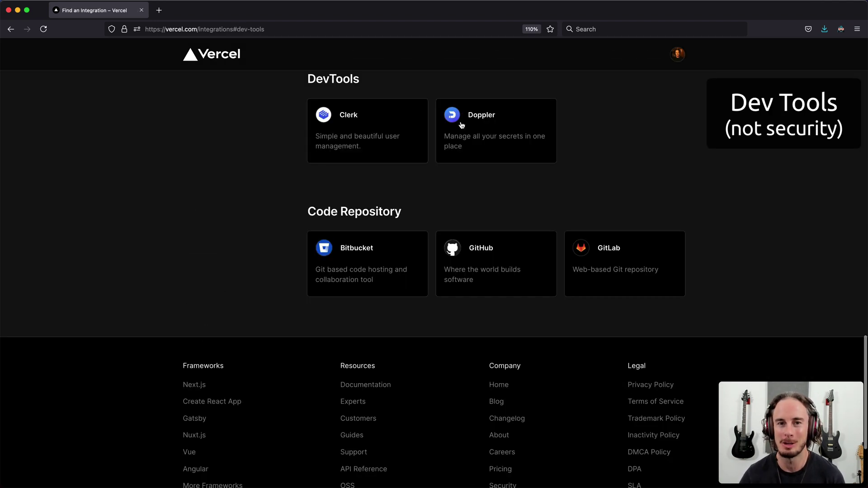
click(491, 121)
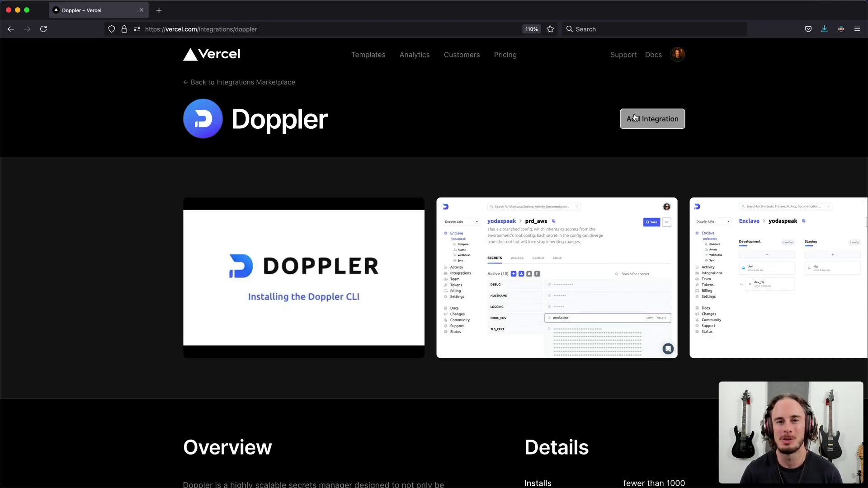
Install the Doppler integration on the Doppler Vercel (doppler-vercel) scope for all projects
click(648, 122)
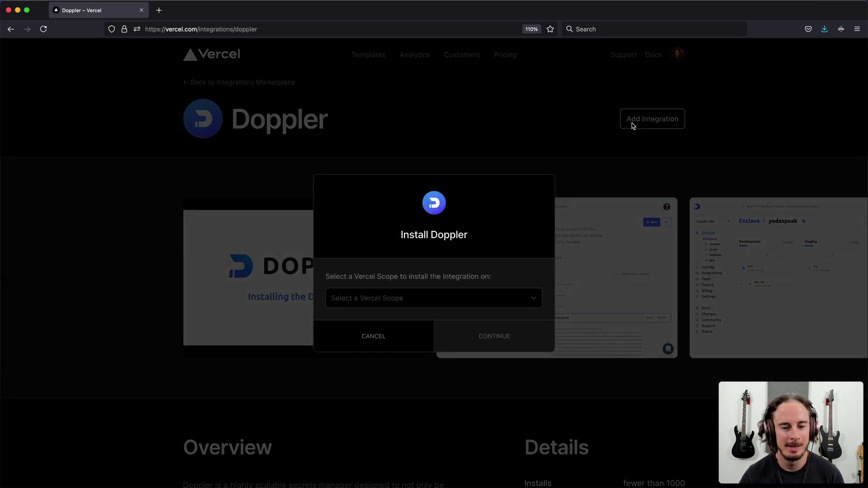
click(386, 296)
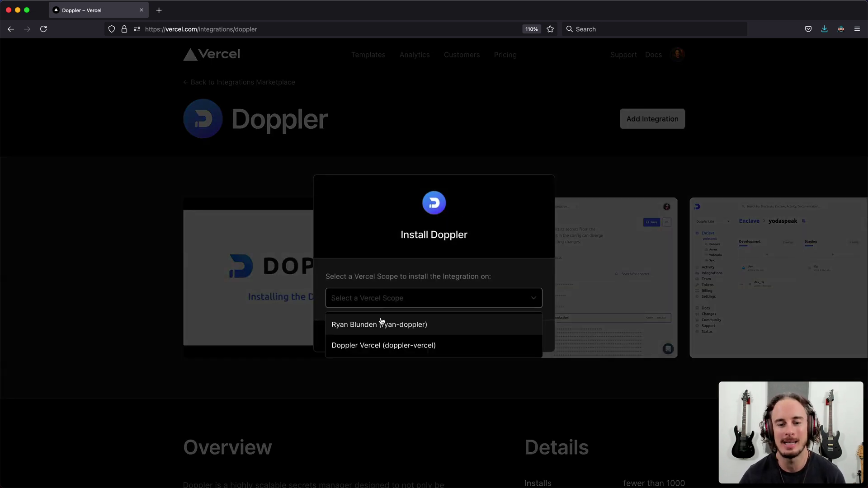
click(385, 344)
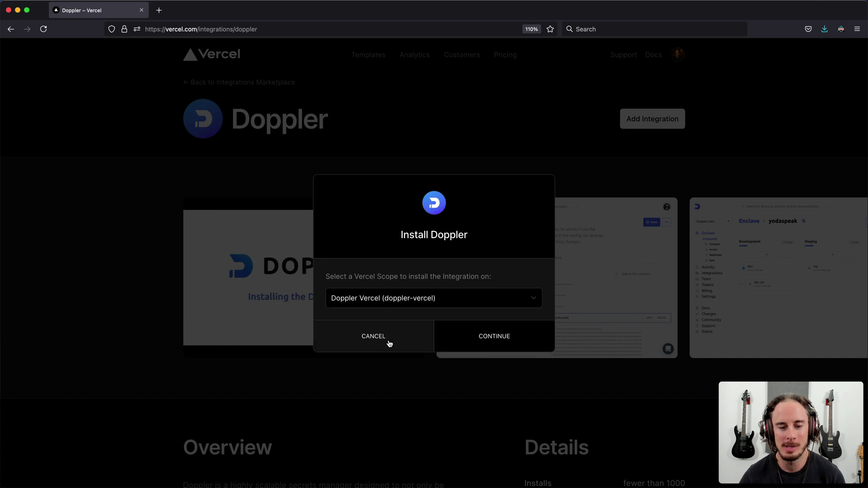
click(473, 342)
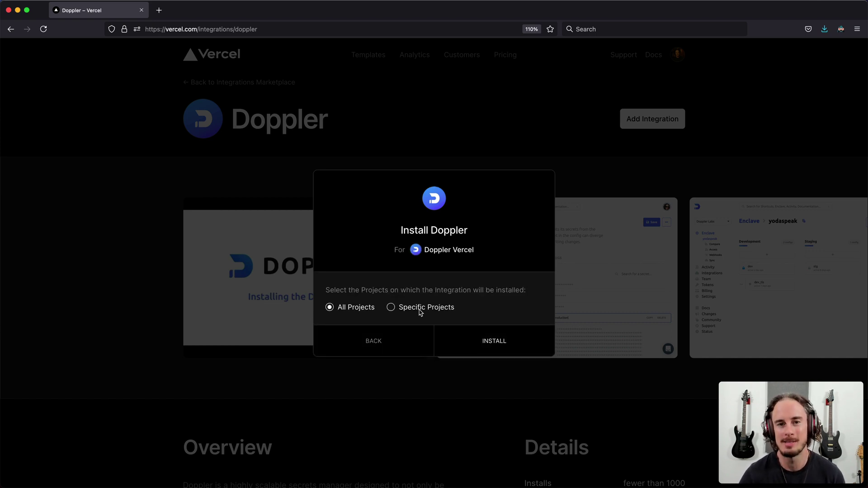
click(493, 340)
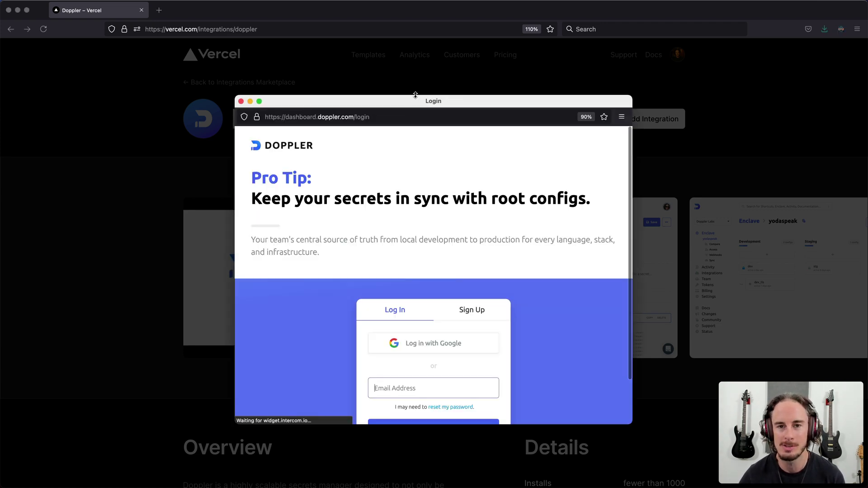
Enlarge the Doppler login window and sign up for Doppler with the existing Google account
drag(415, 94, 415, 51)
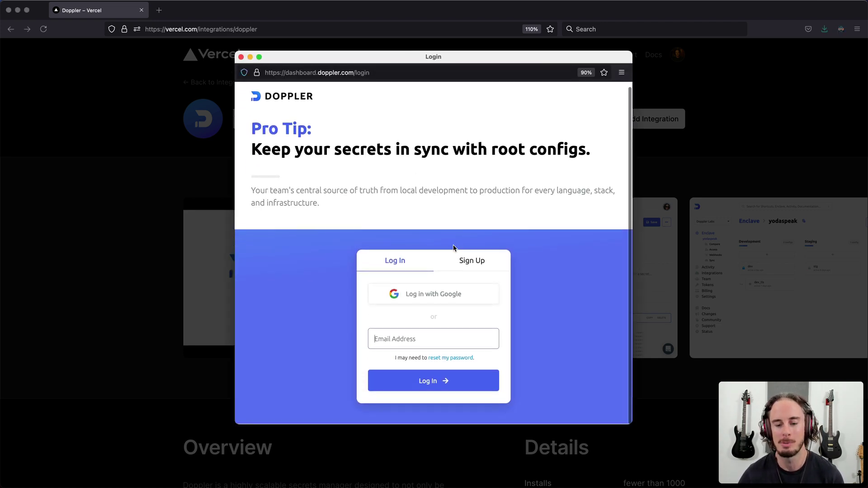
click(469, 262)
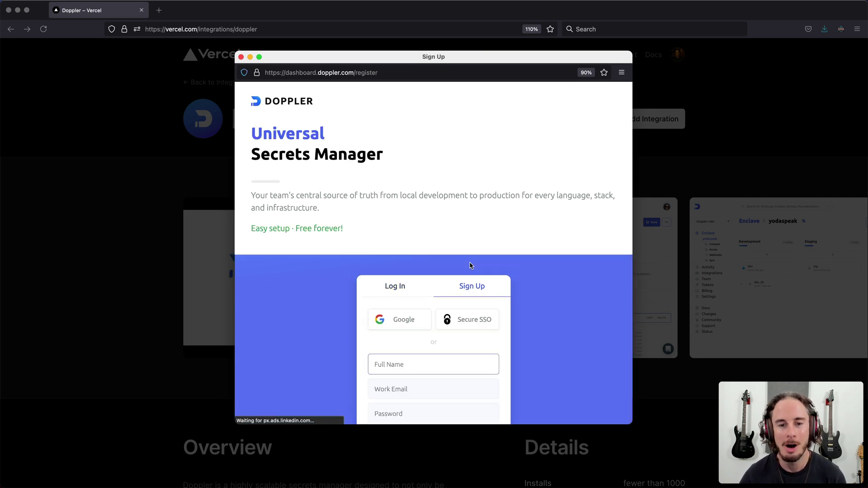
scroll(469, 266, down, 3)
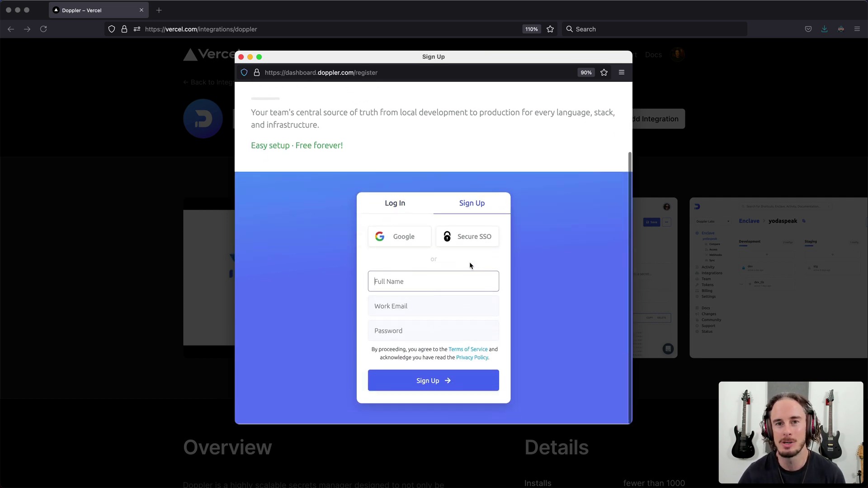
click(396, 236)
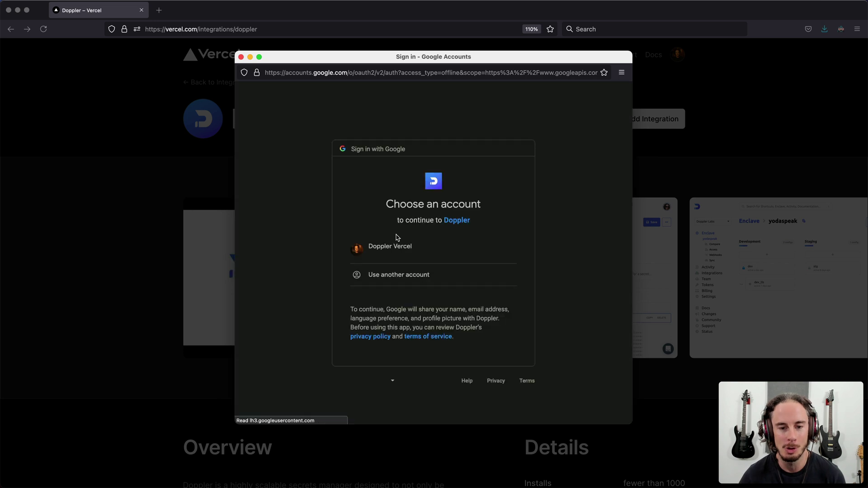
click(401, 250)
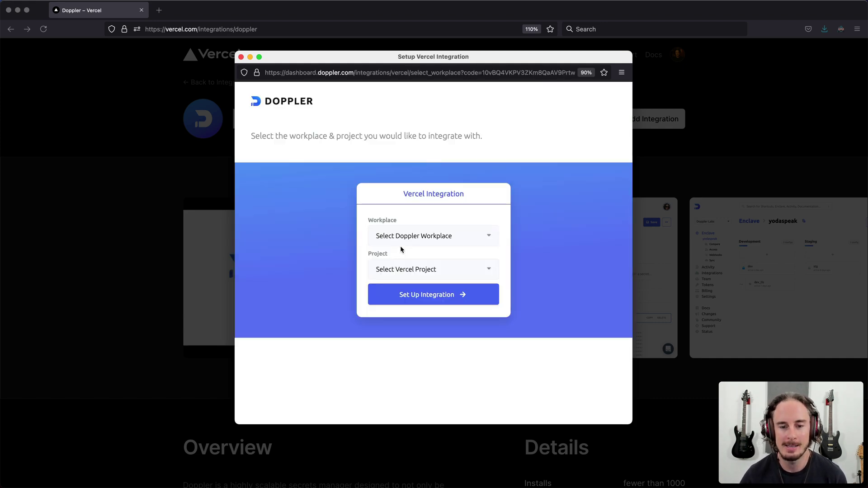
Set up the Vercel integration with the workplace Doppler Vercel (Create New) and the project mandalorion-gifs
click(417, 238)
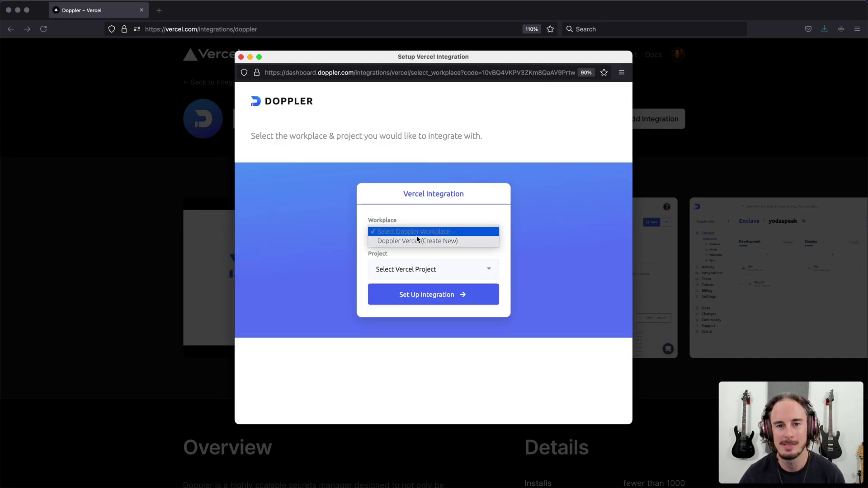
click(417, 240)
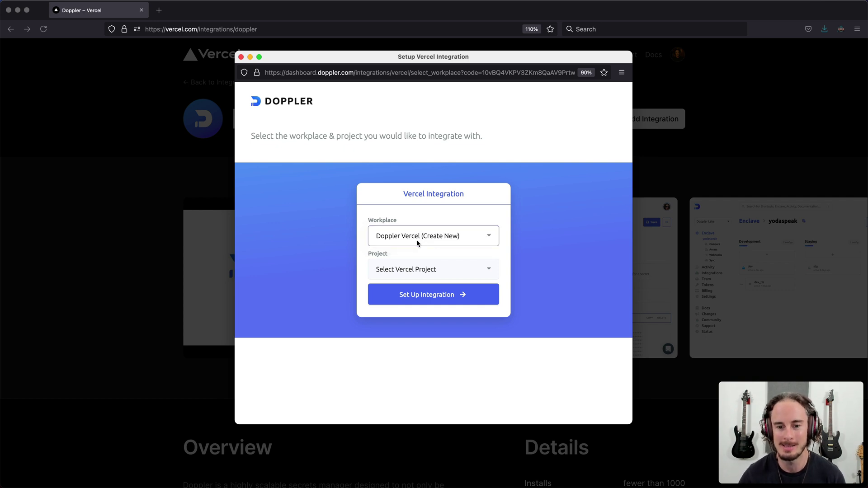
click(417, 271)
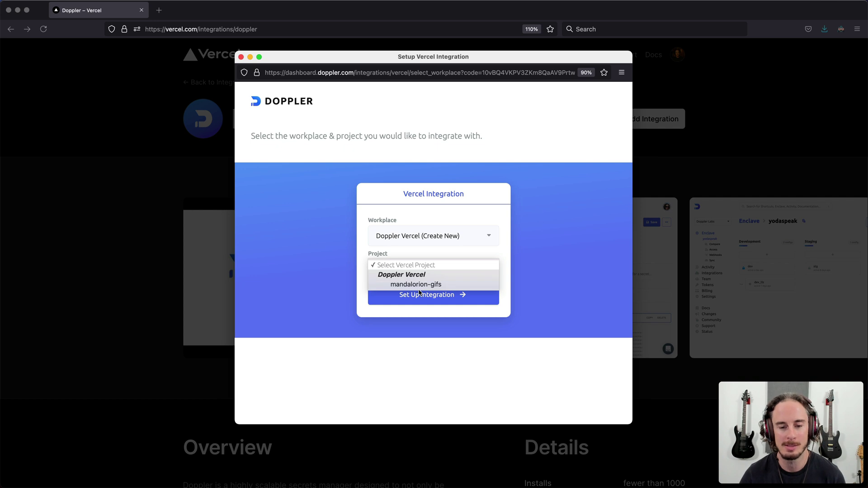
click(422, 286)
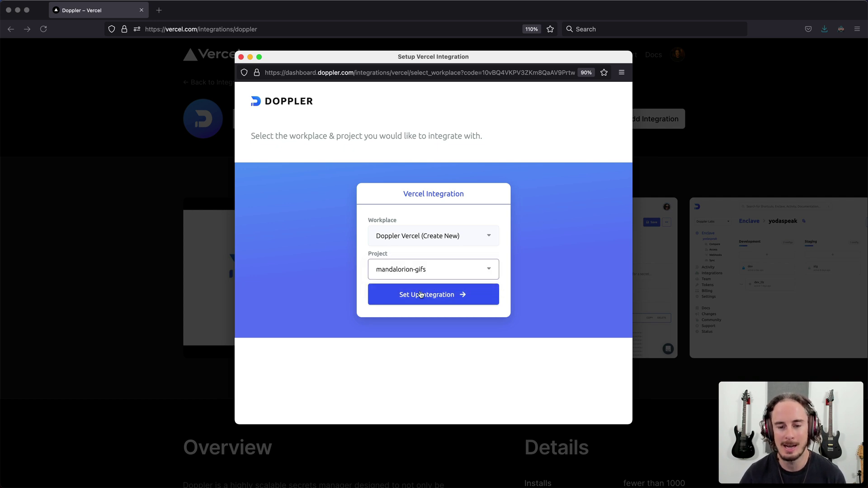
click(420, 295)
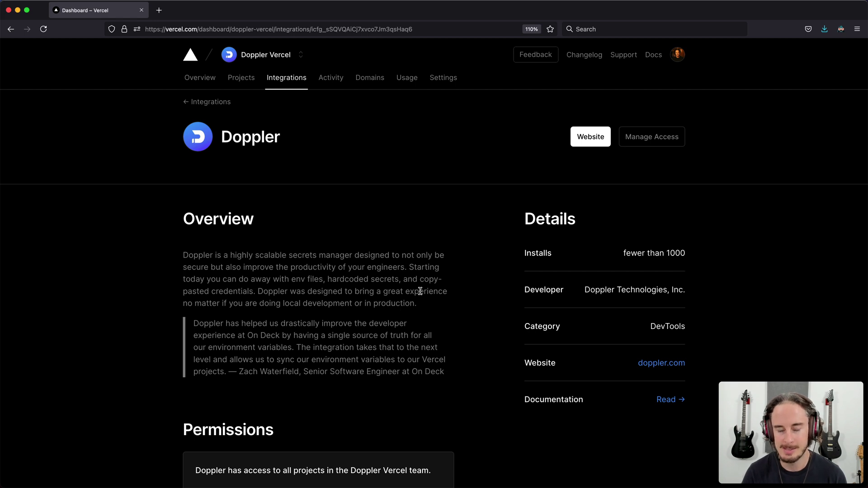
Go to the Doppler website, sign in, dismiss the introductory tour and open the mandalorion-gifs project
click(585, 147)
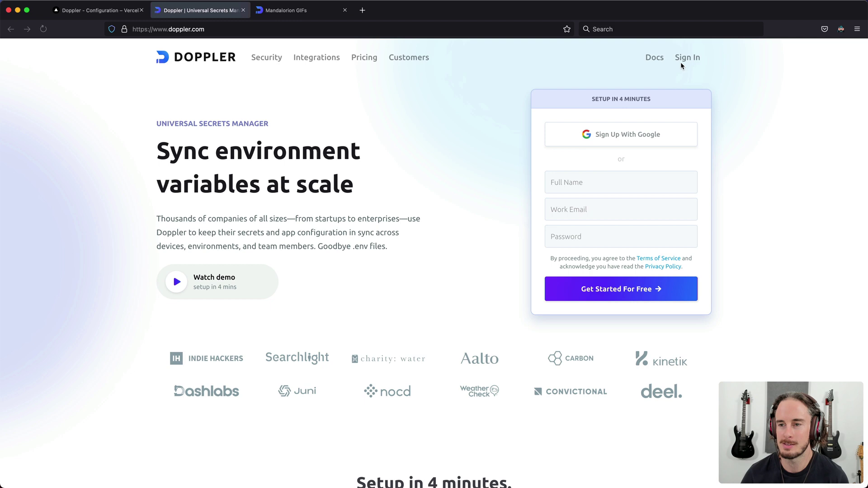
click(688, 57)
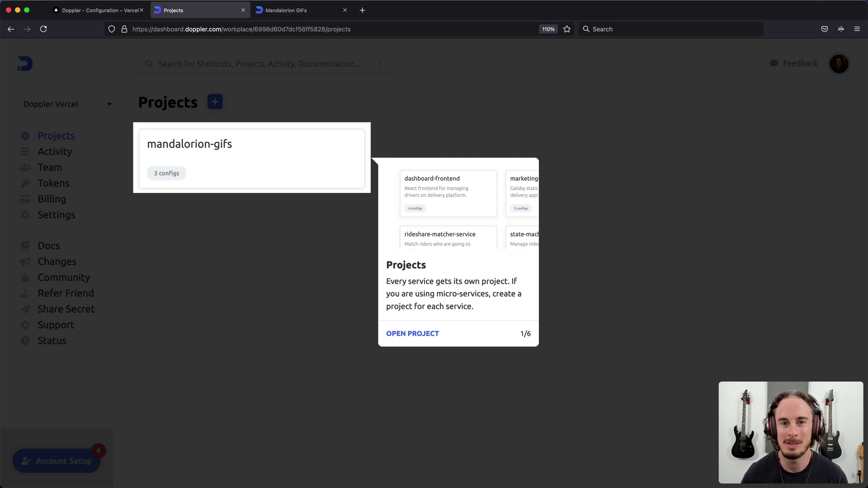
key(Escape)
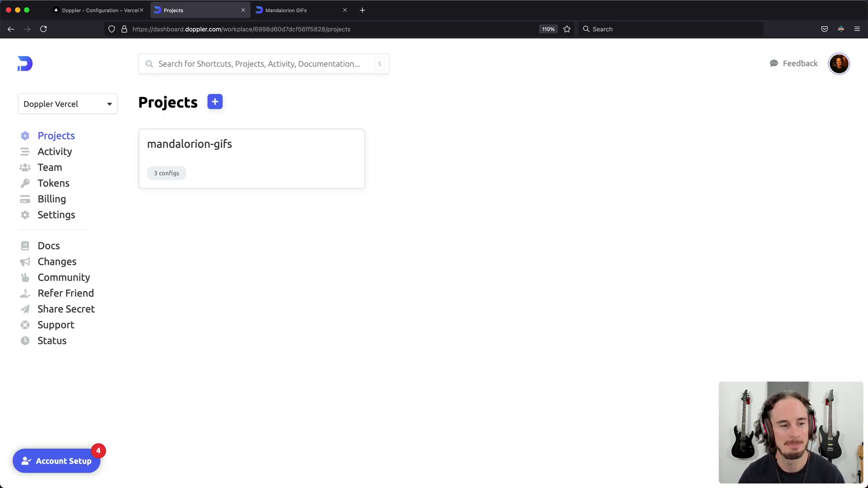
click(270, 161)
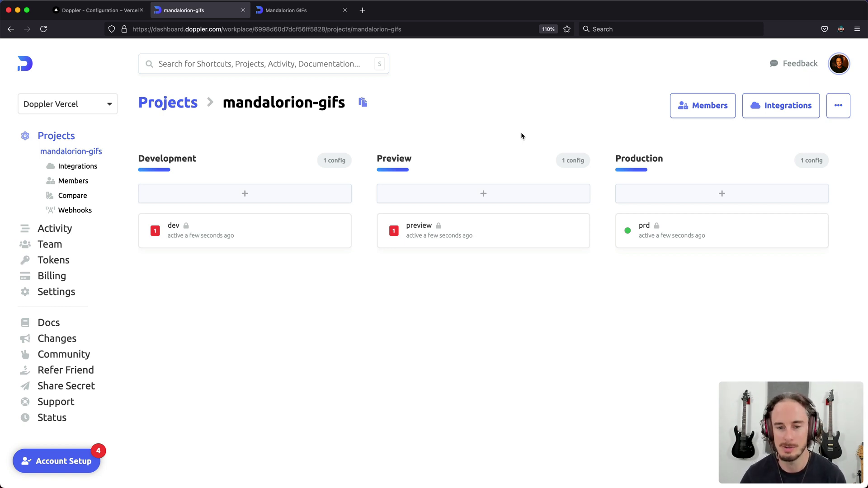
Dismiss the missing GIPHY_API_KEY secret in the preview config and save the change to both Development and Preview
mouse_move(397, 235)
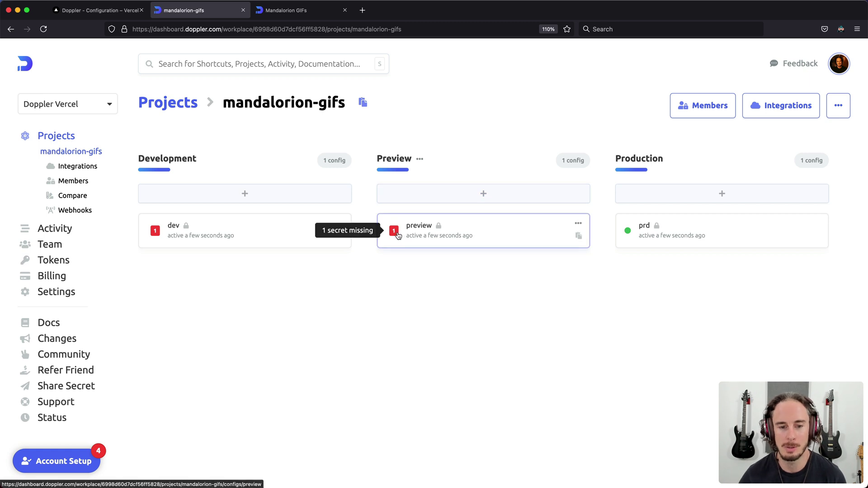
click(443, 226)
scroll(372, 234, down, 1)
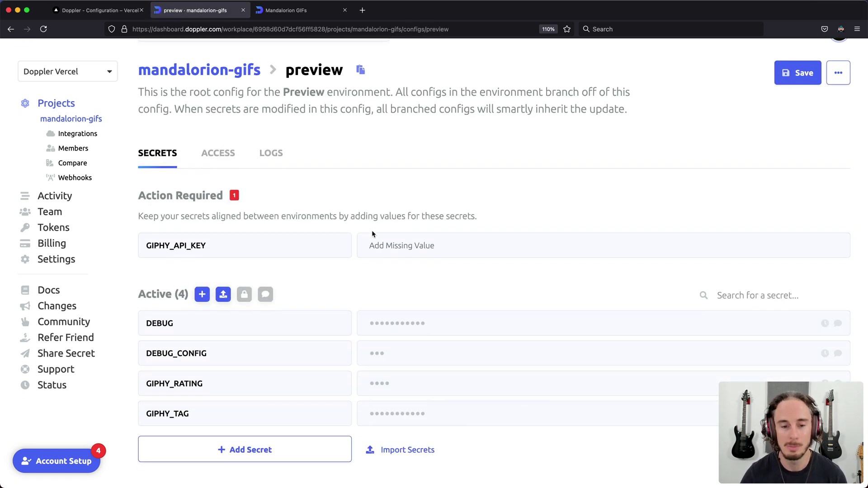
click(298, 242)
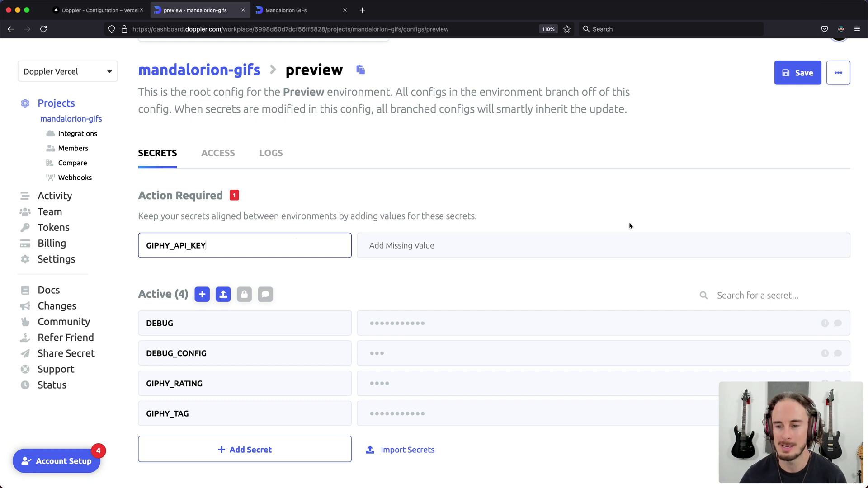
mouse_move(791, 234)
click(825, 225)
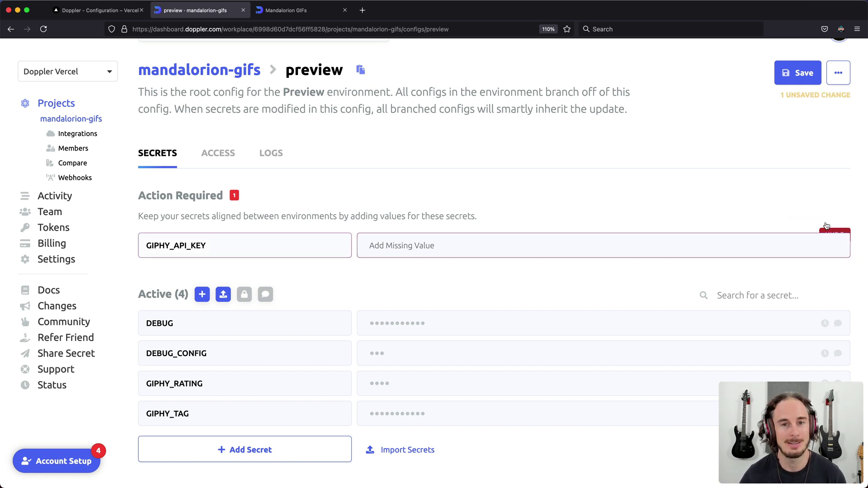
click(799, 72)
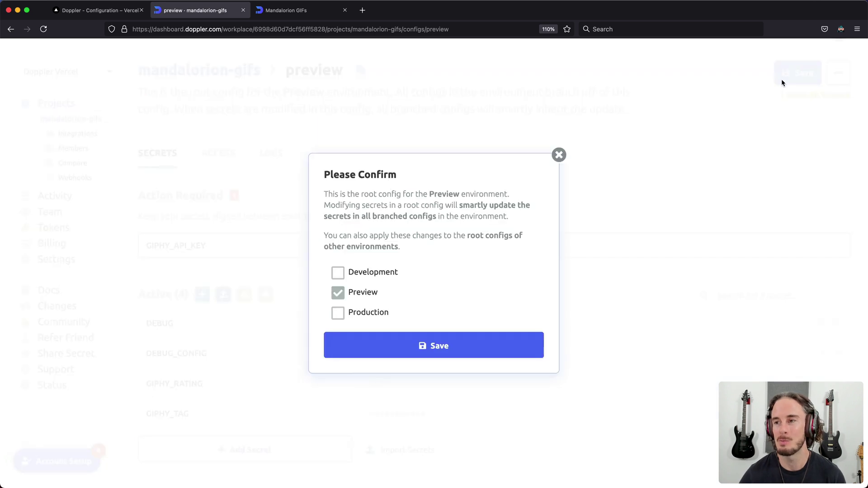
click(338, 272)
click(400, 341)
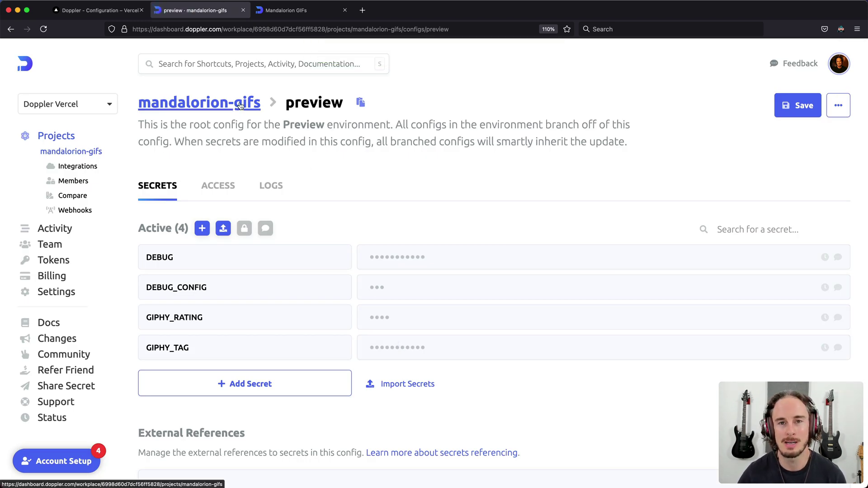
Examine the Vercel integration syncs set up for the mandalorion-gifs project
click(82, 167)
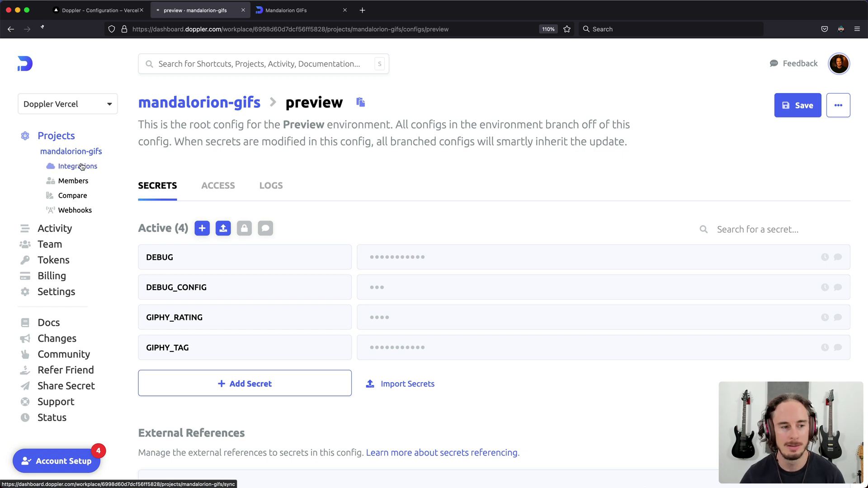
click(278, 190)
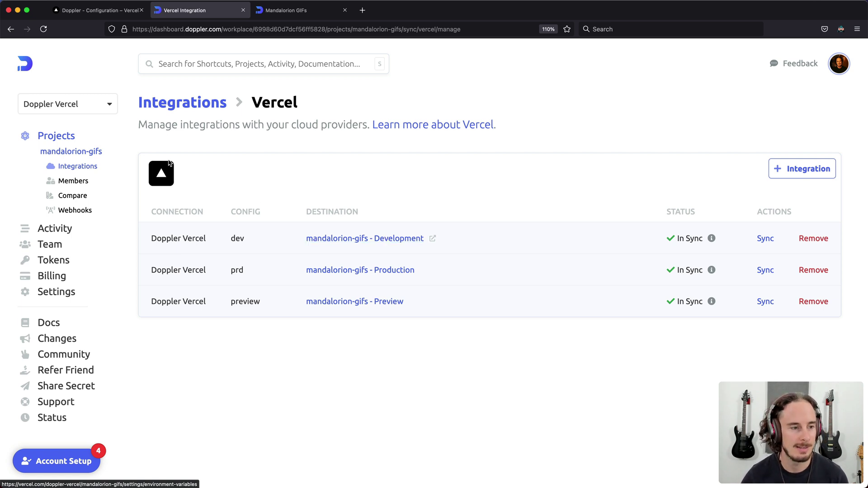
Open the mandalorion-gifs project's prd config and inspect the values of its DEBUG and DEBUG_CONFIG secrets
click(91, 153)
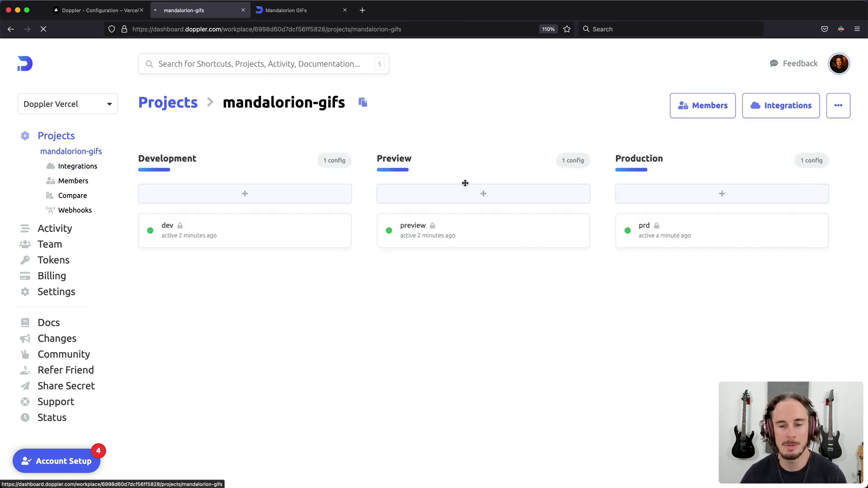
click(663, 226)
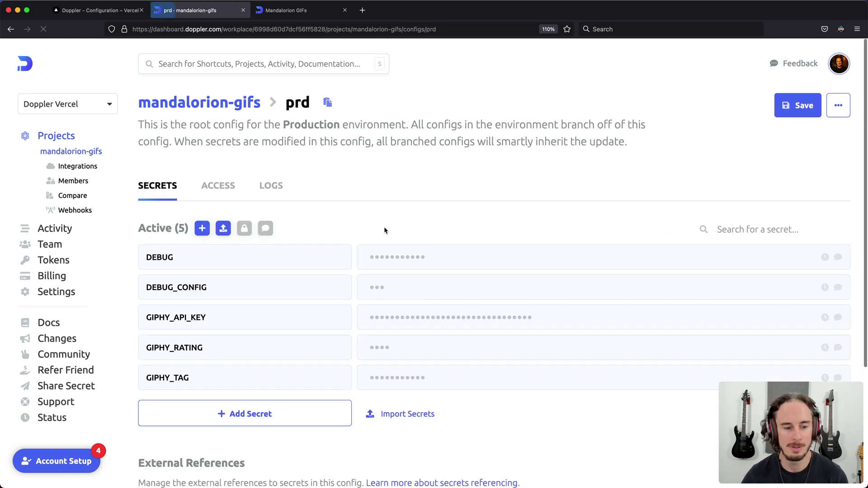
click(391, 265)
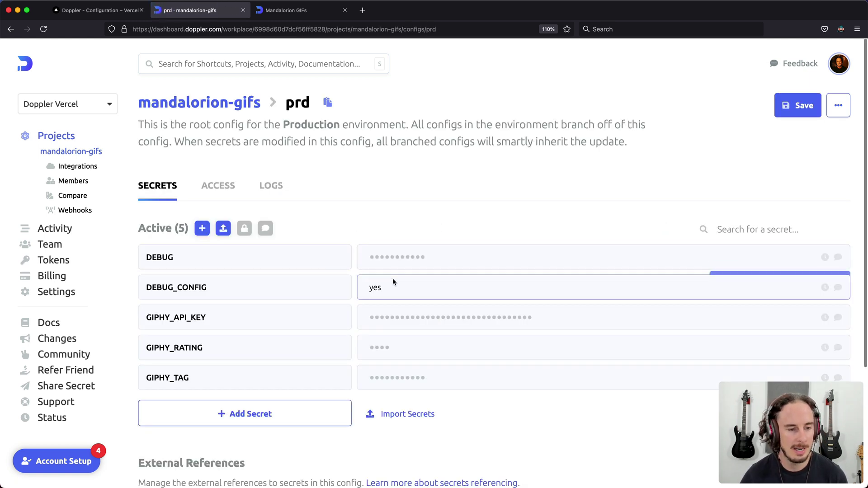
Set the GIPHY_TAG secret in the prd config to grogu and save the change for Production only
double_click(386, 376)
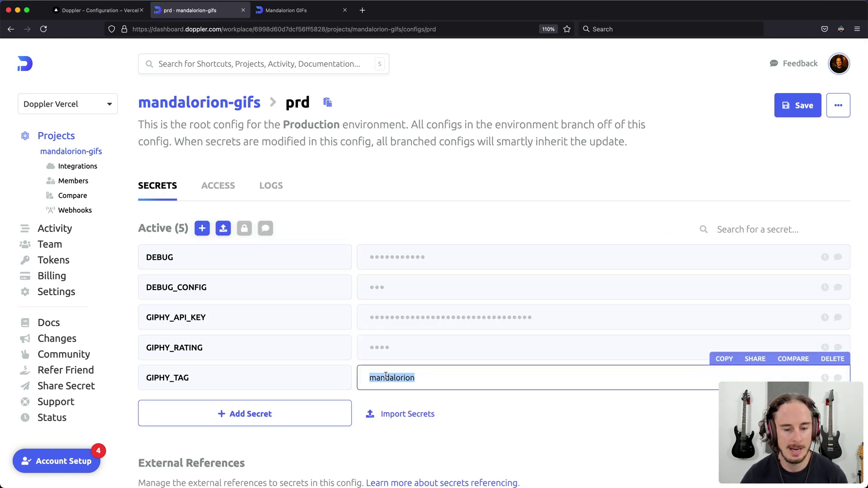
key(BackSpace)
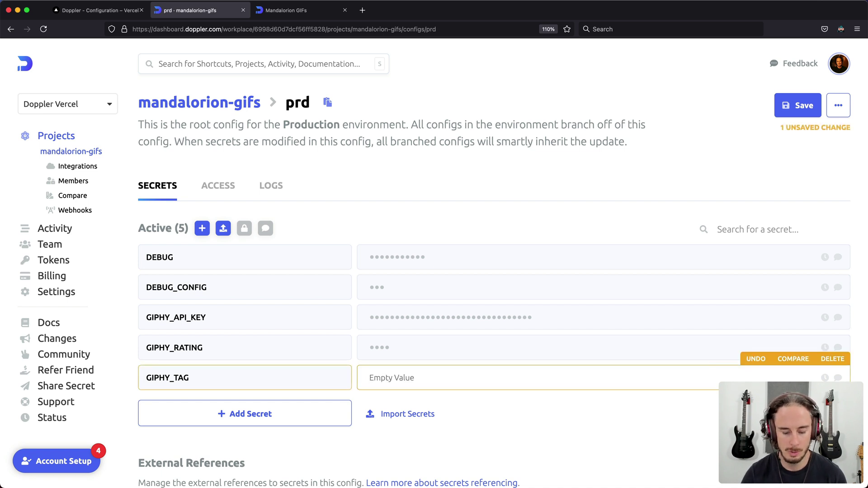
text(grof)
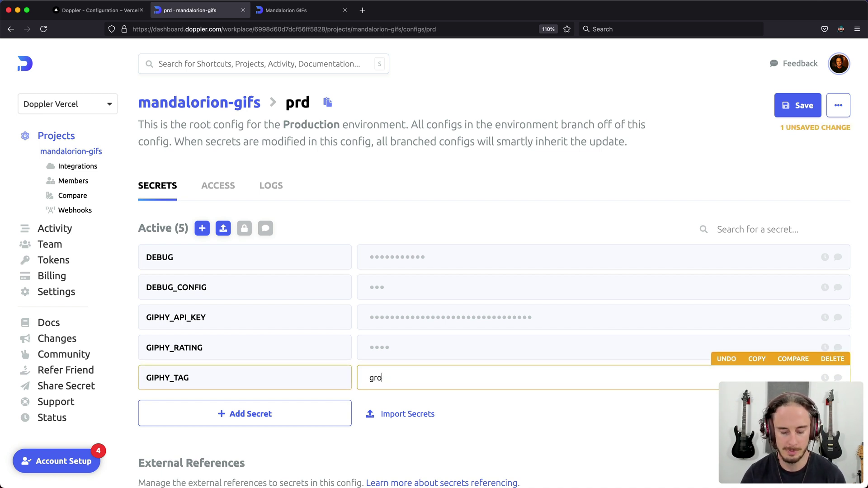
key(BackSpace)
text(gu)
click(784, 111)
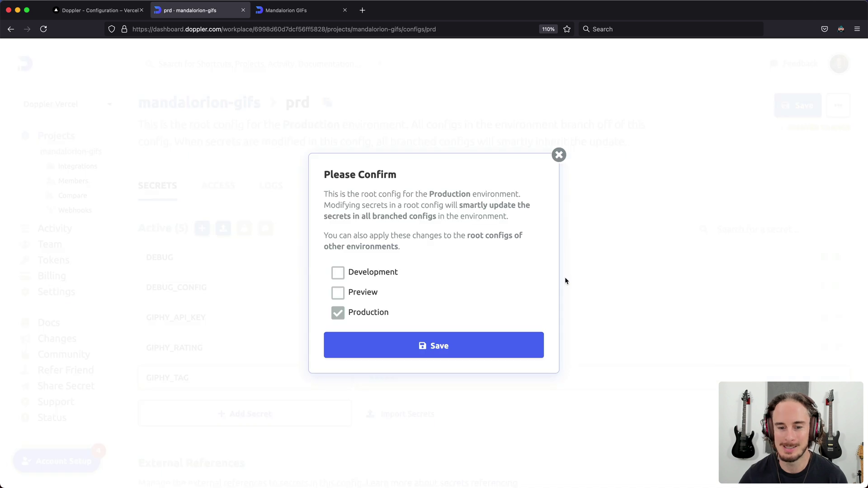
click(495, 336)
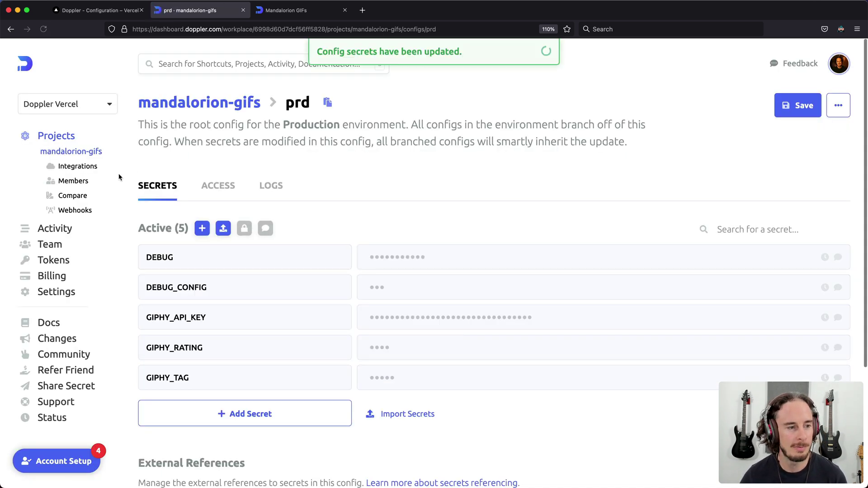
Open the Vercel integration's mandalorion-gifs Production destination and search its environment variables for TAG
click(87, 167)
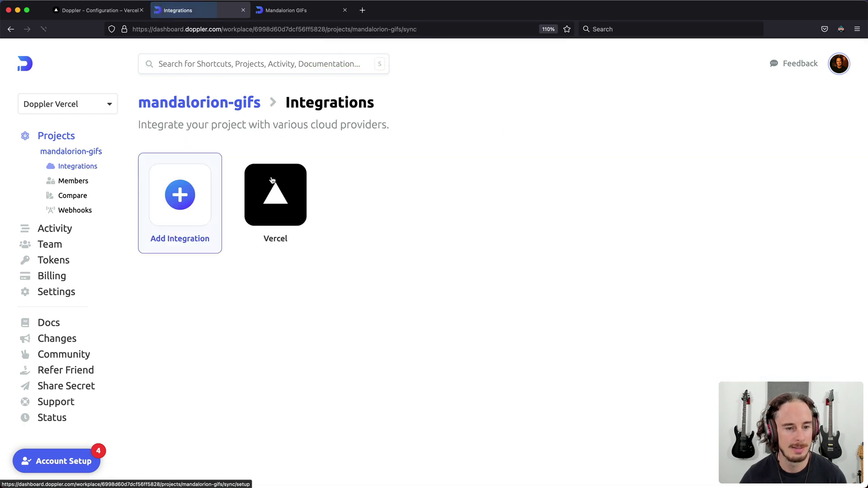
click(272, 181)
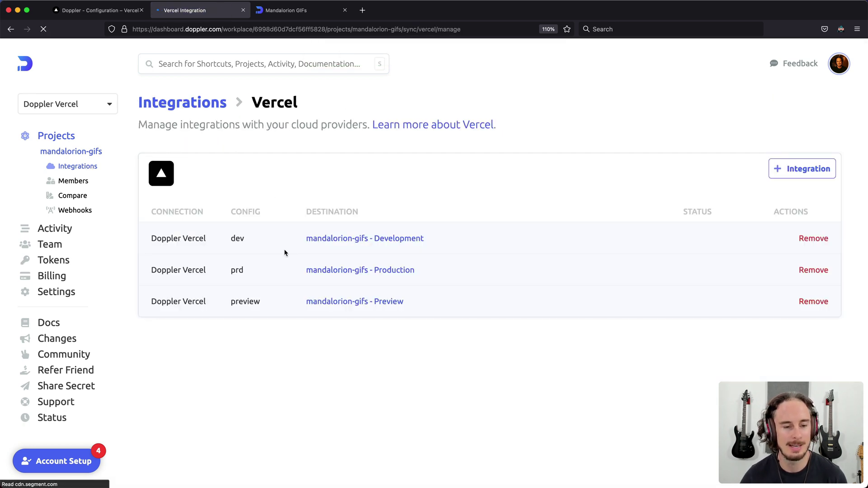
click(389, 270)
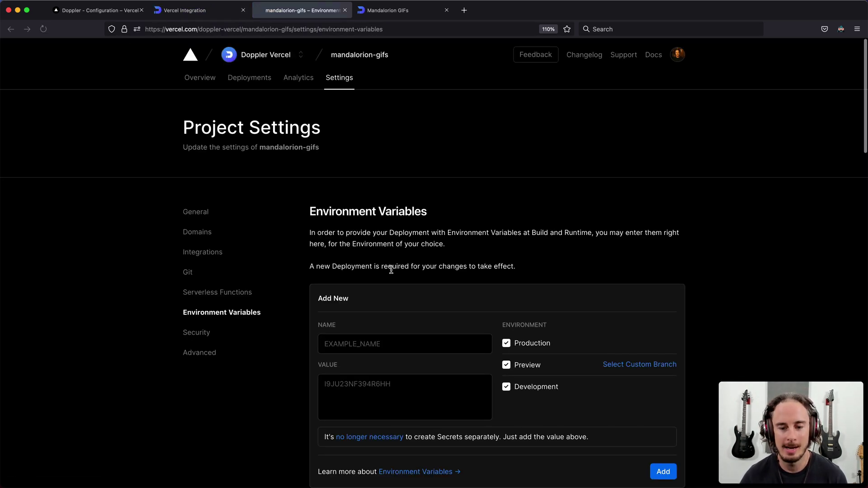
scroll(391, 270, down, 5)
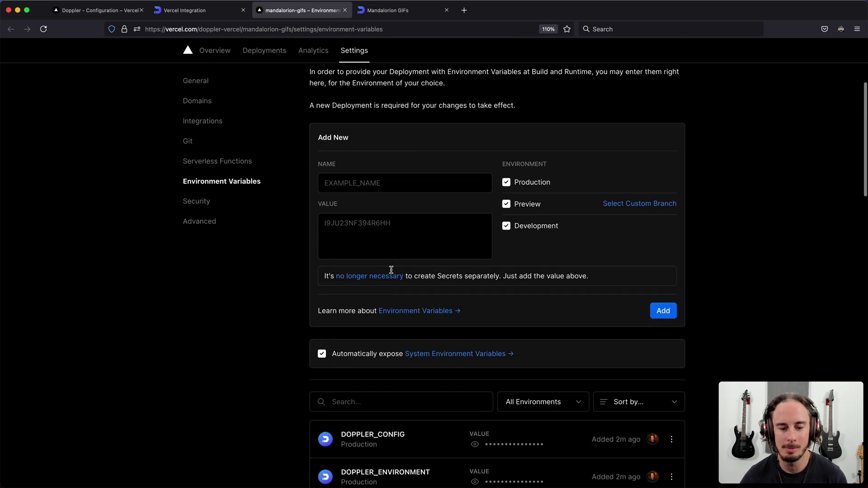
scroll(391, 270, down, 3)
click(391, 318)
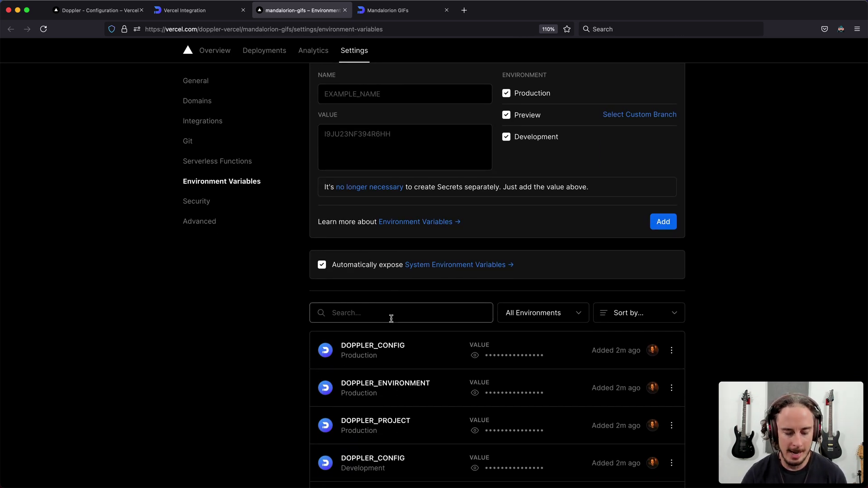
text(TAG)
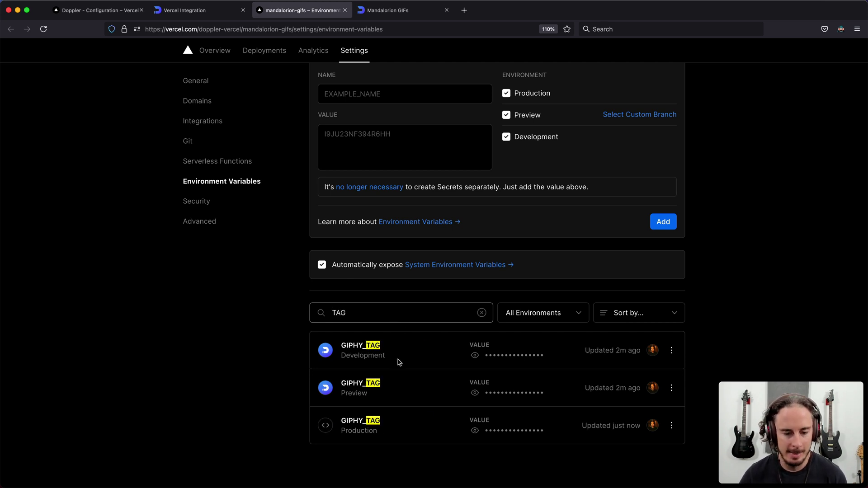
Reveal the Production and Preview values of GIPHY_TAG to compare them, hide them again and clear the search
click(474, 431)
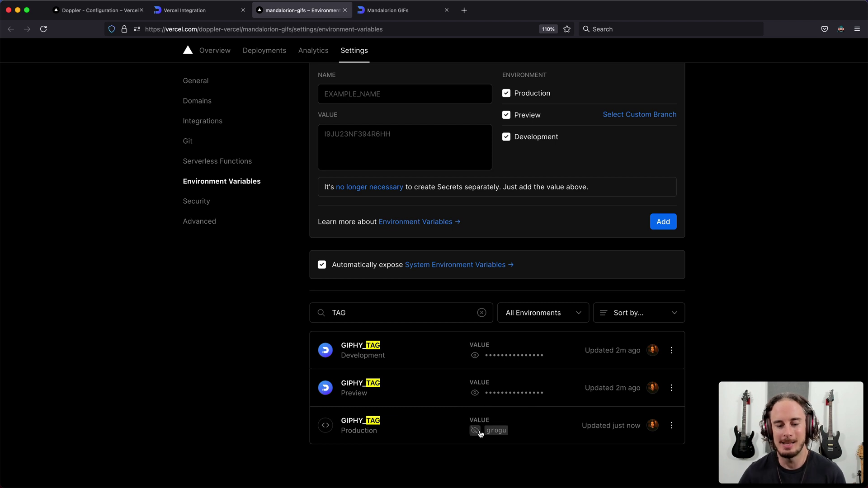
click(475, 393)
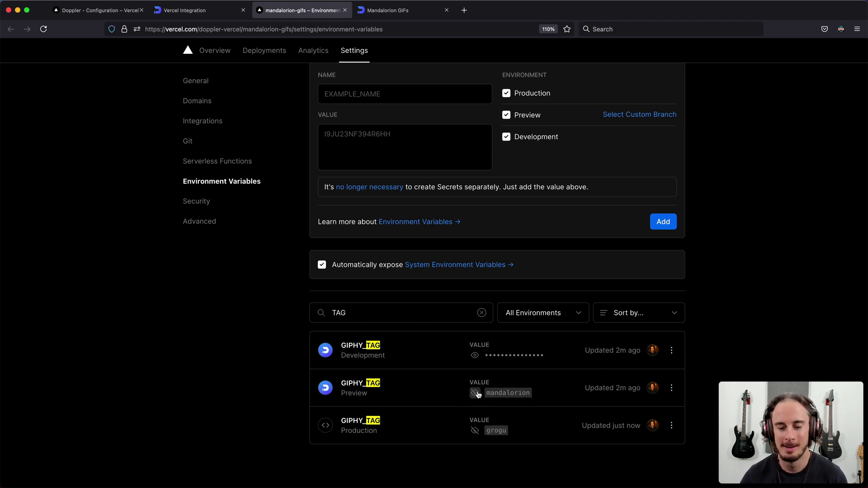
click(475, 393)
click(474, 430)
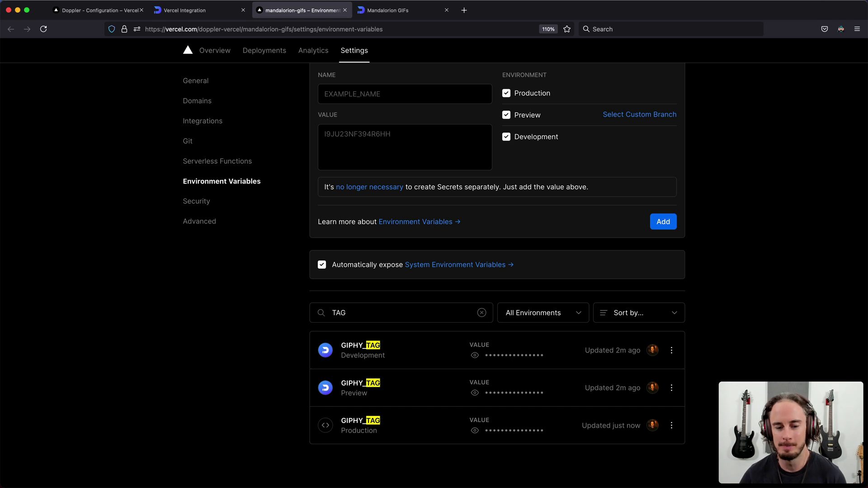
double_click(384, 314)
key(BackSpace)
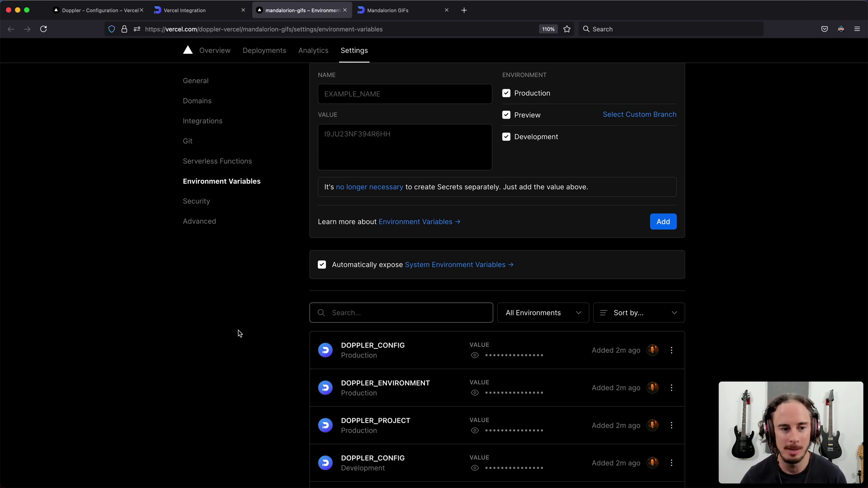
Create a deploy hook named "Doppler production" for the main branch in the project's Git settings and copy its URL
scroll(239, 330, up, 5)
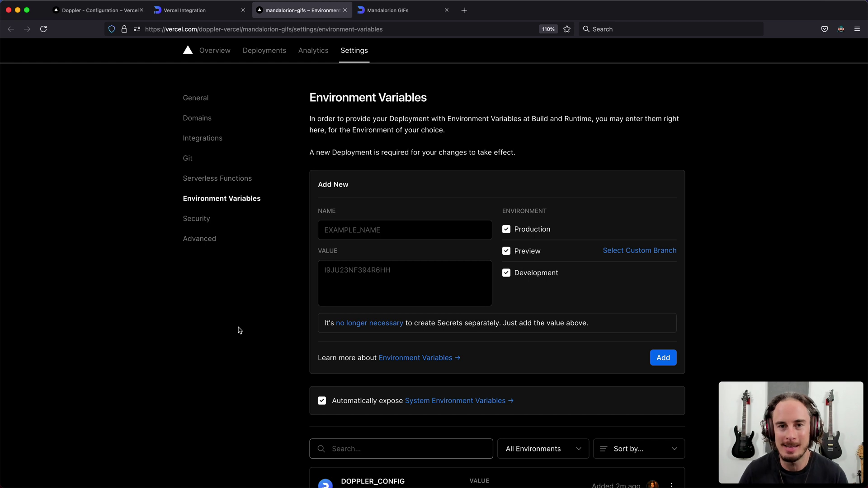
click(189, 157)
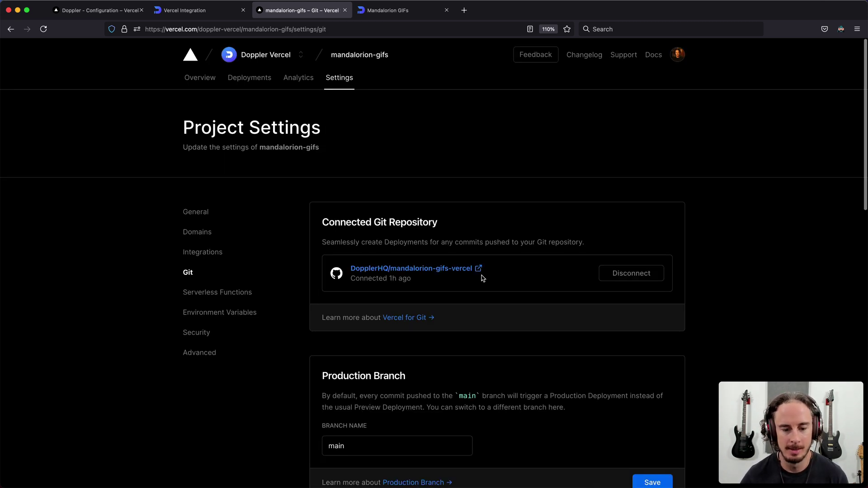
scroll(479, 276, down, 5)
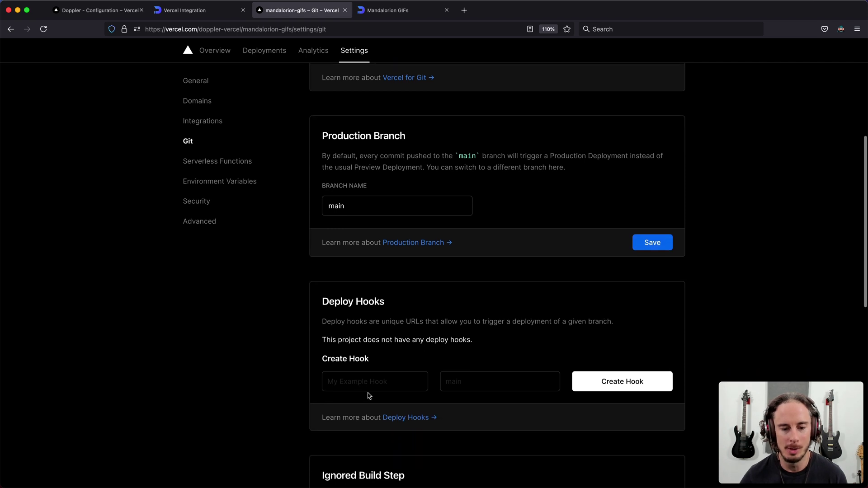
click(379, 385)
text(Doppler produ)
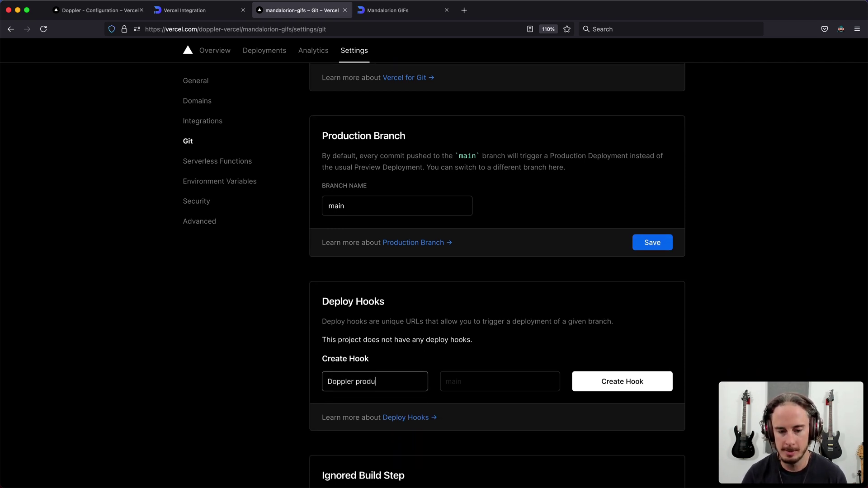
text(ction)
key(Tab)
text(m)
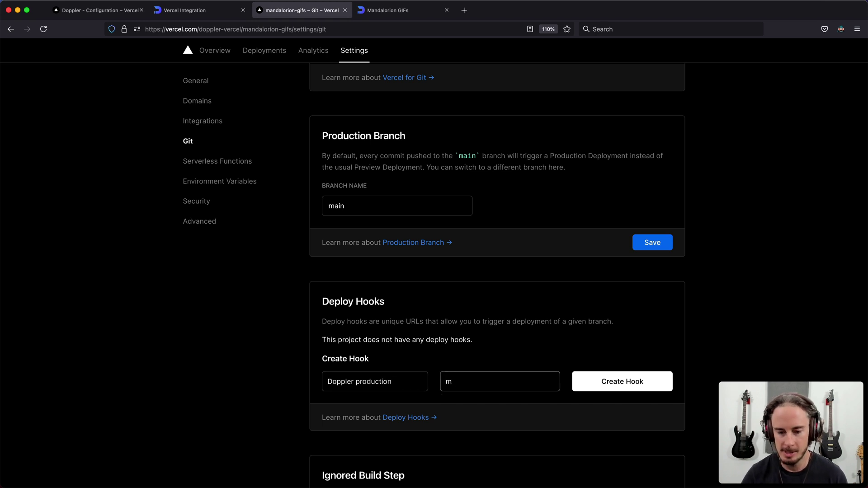
text(ain)
click(583, 385)
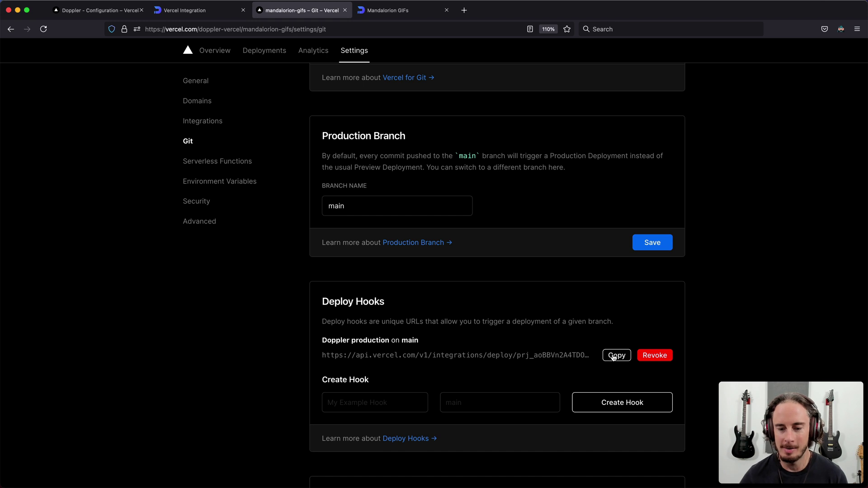
click(605, 357)
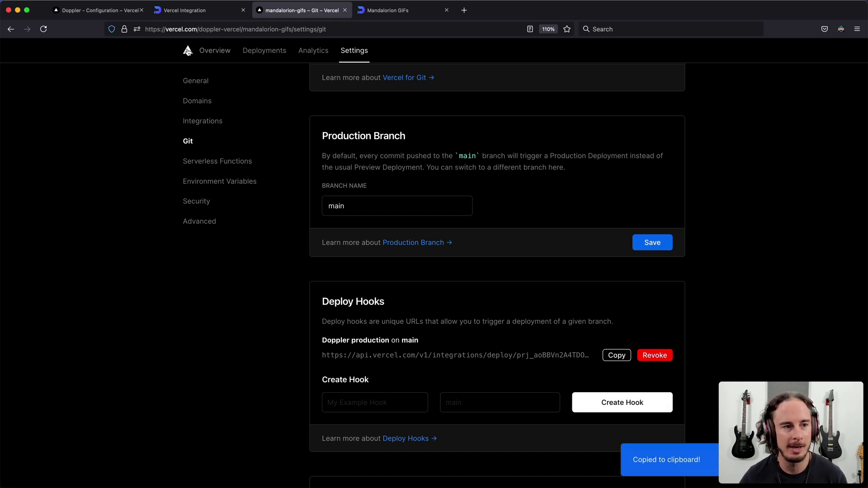
Switch back to Doppler and start the Standard plan's 30-day trial from the workplace billing settings
click(204, 13)
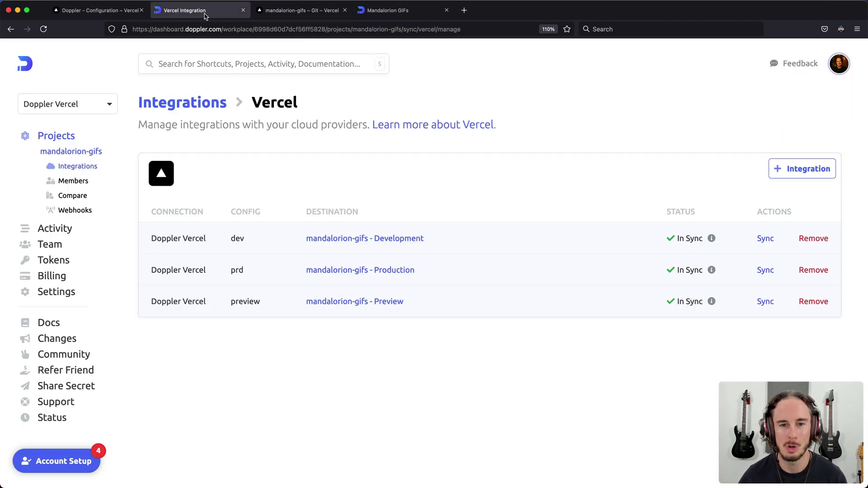
click(67, 138)
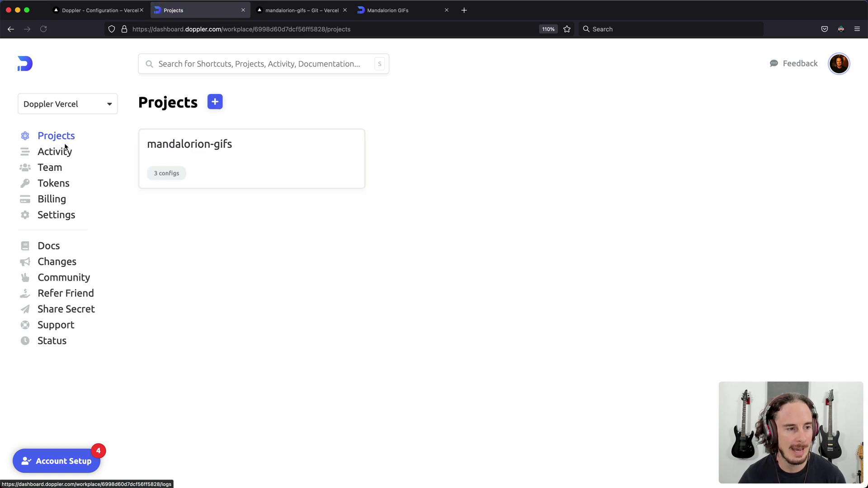
click(157, 146)
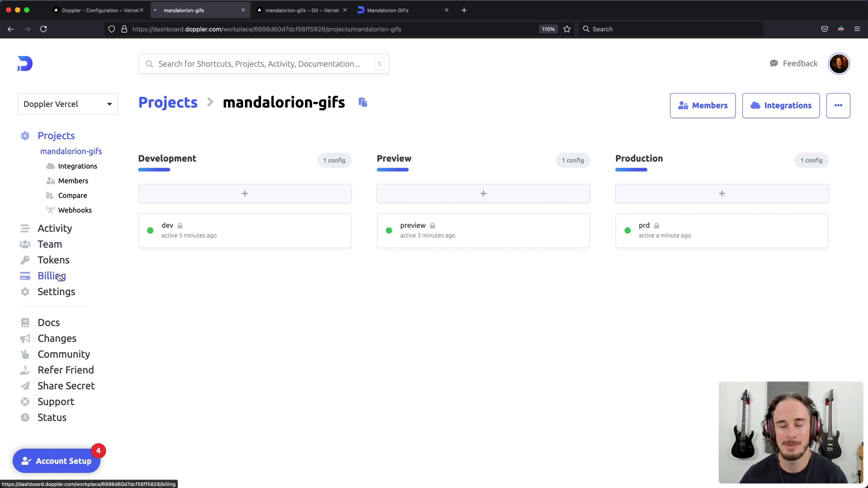
scroll(216, 323, down, 3)
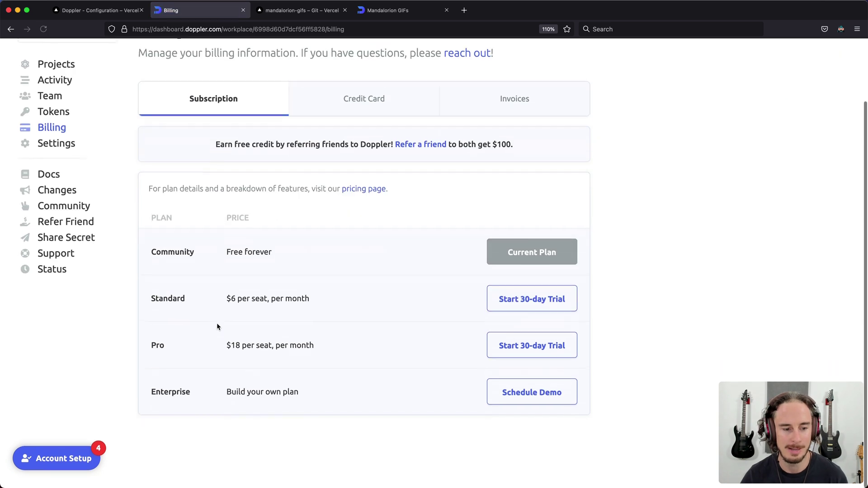
click(531, 301)
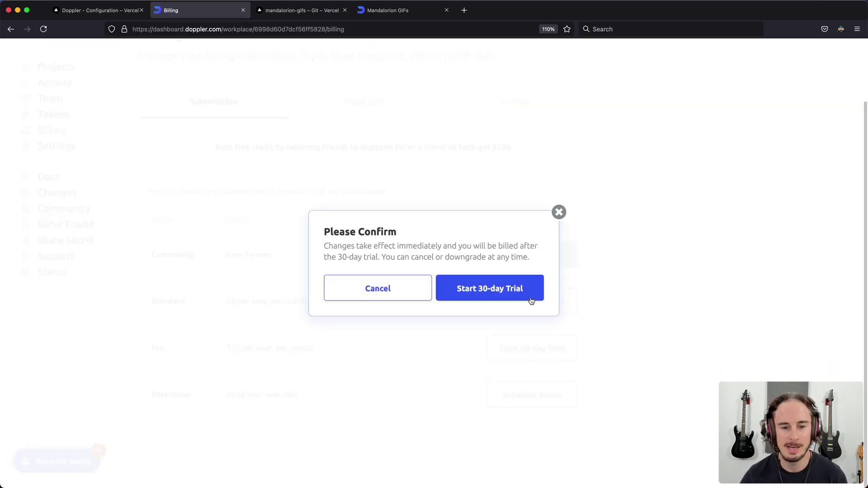
click(531, 298)
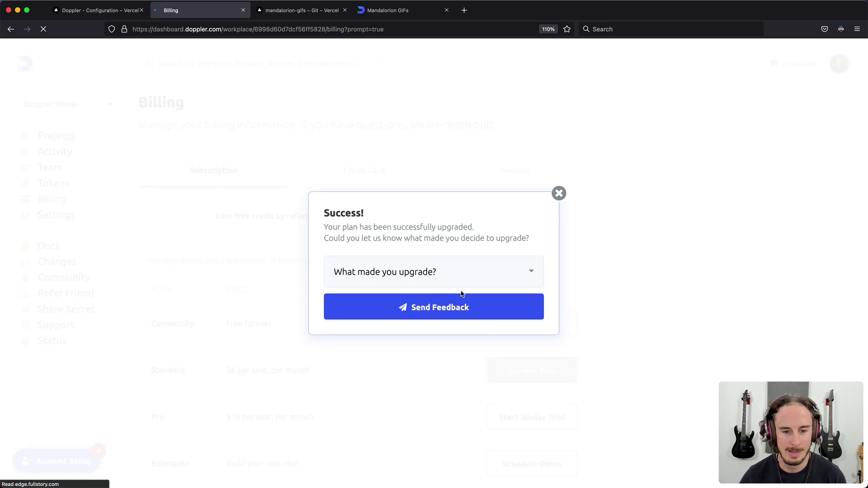
Submit Webhooks as the reason for upgrading the plan
click(472, 273)
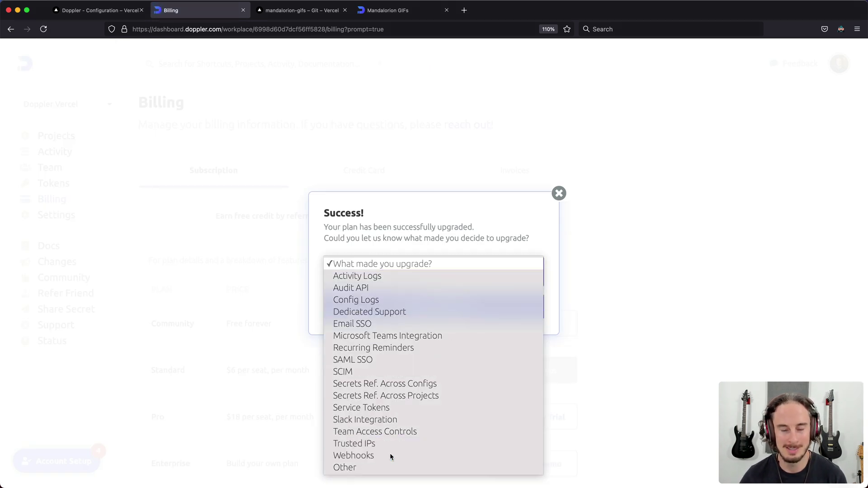
click(389, 454)
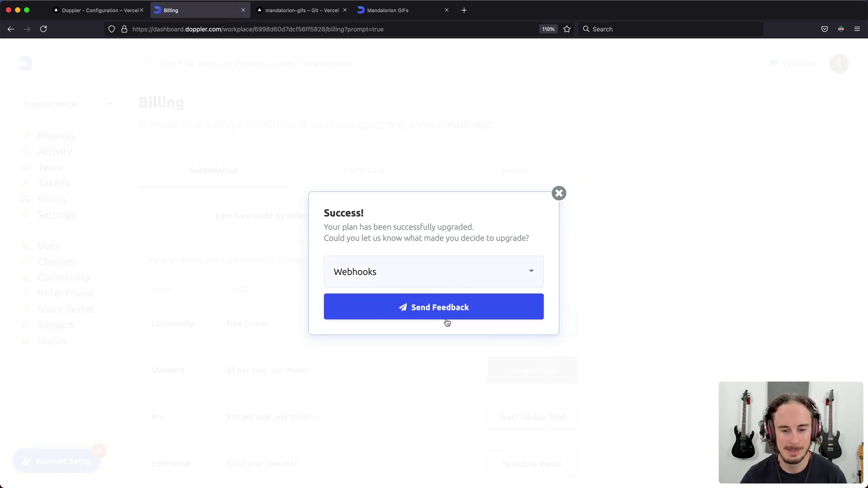
click(457, 311)
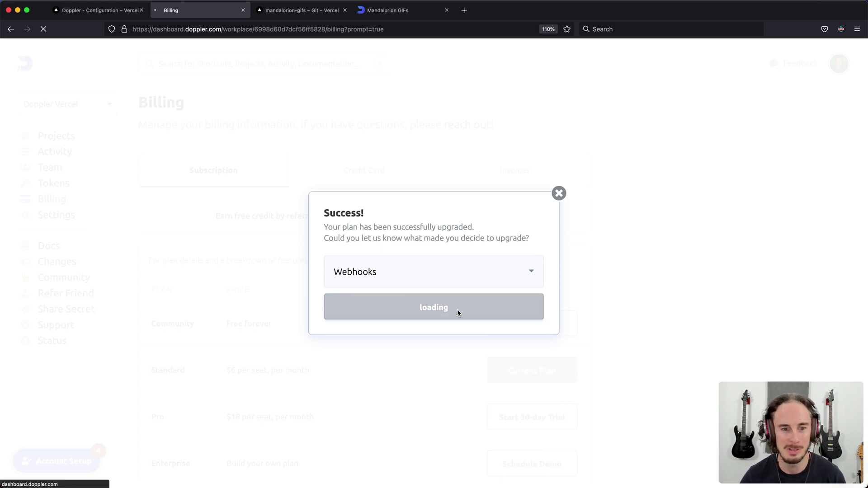
Add a webhook to the mandalorion-gifs project using the copied deploy hook URL and enable it for the PRD environment only
click(68, 137)
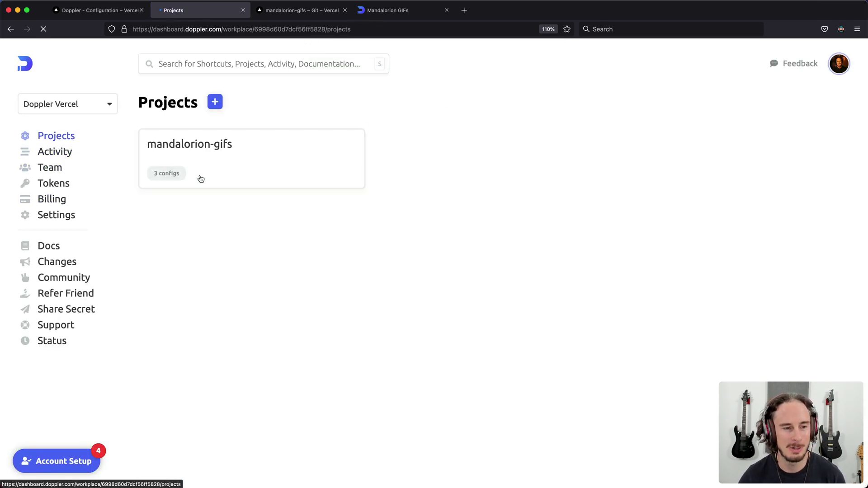
click(235, 160)
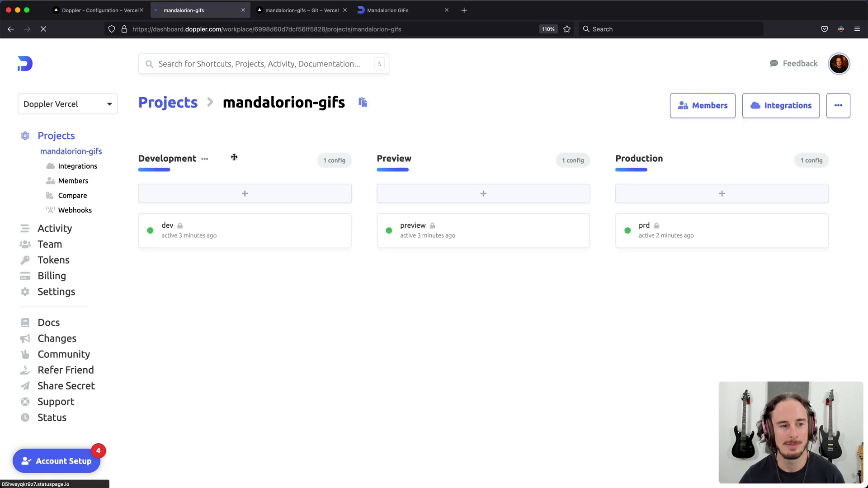
click(87, 210)
click(436, 219)
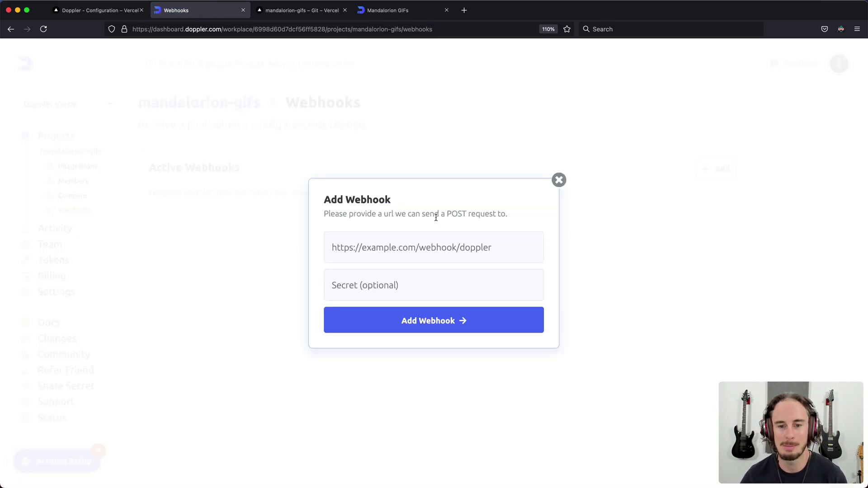
click(410, 243)
key(super+v)
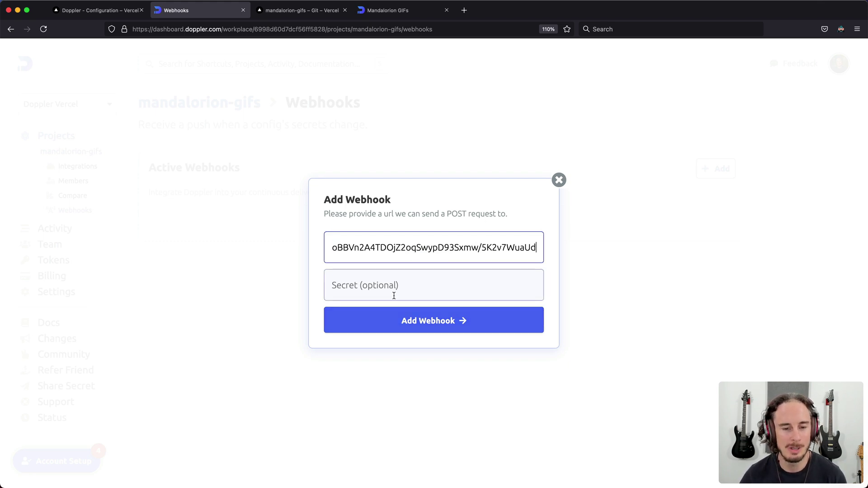
click(399, 321)
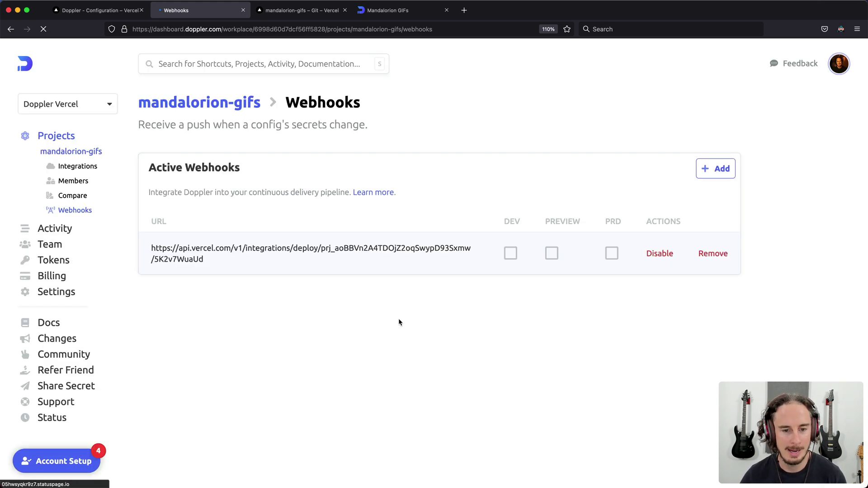
click(613, 254)
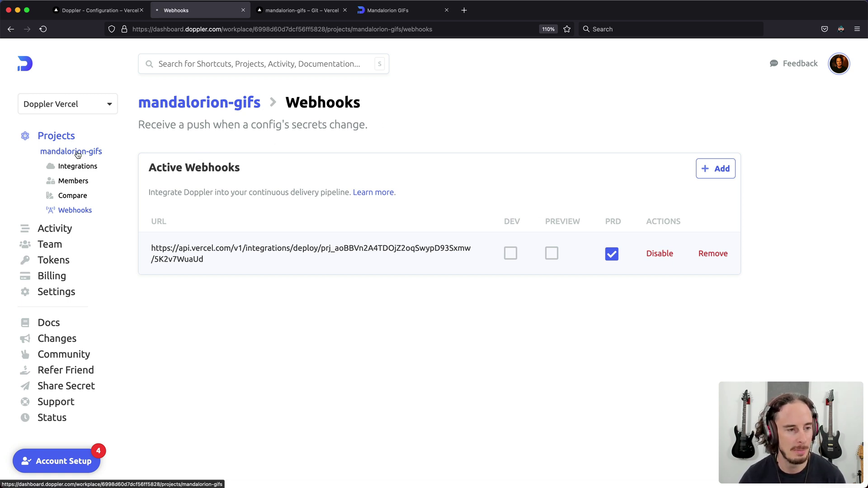
Set GIPHY_RATING to g in the project's prd config and save the change for the Production environment only
click(78, 155)
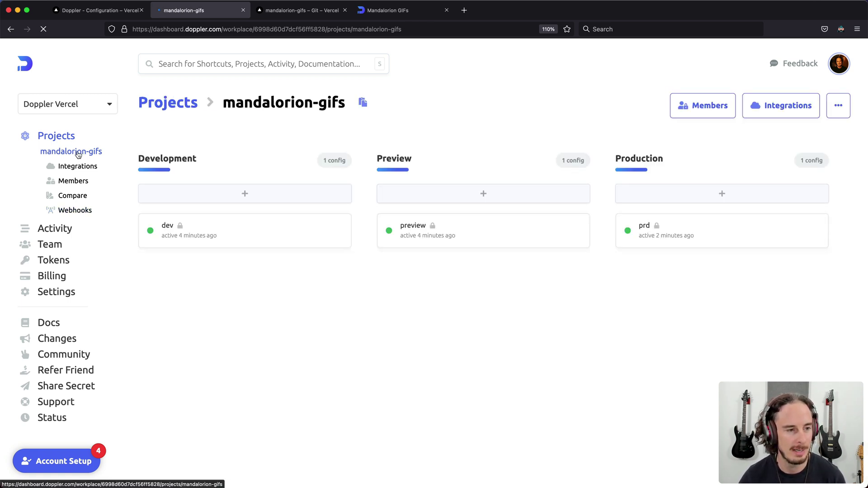
click(673, 229)
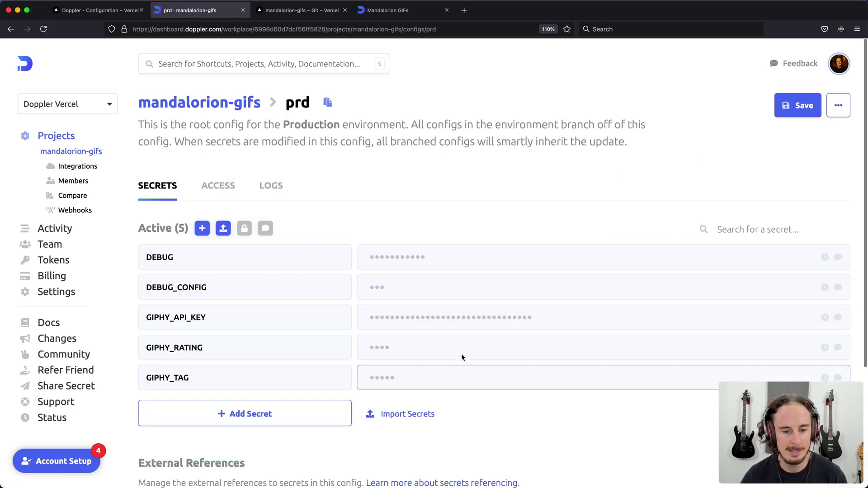
click(461, 351)
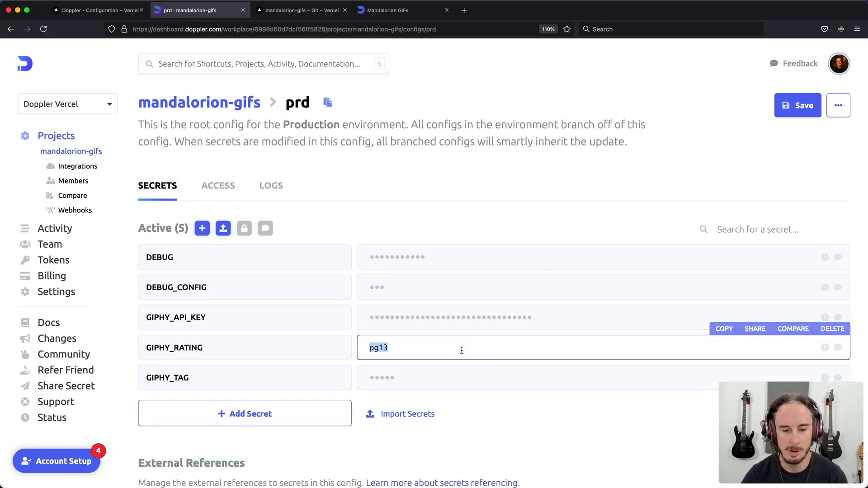
text(g)
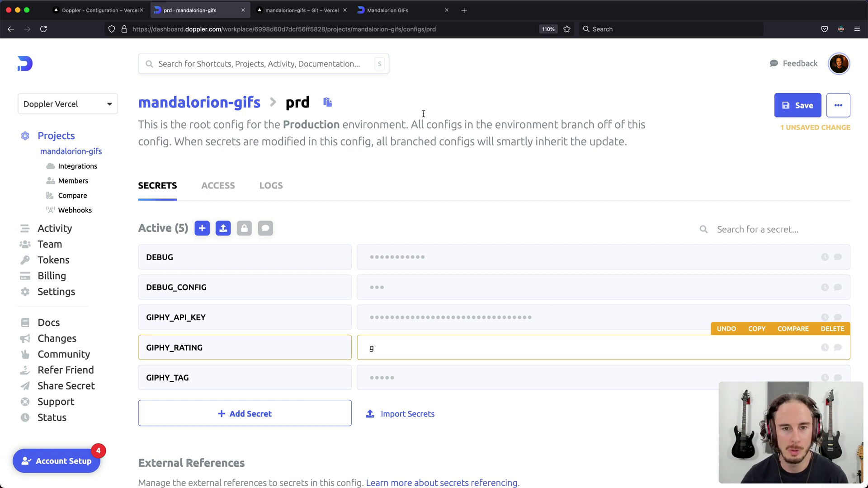
click(392, 13)
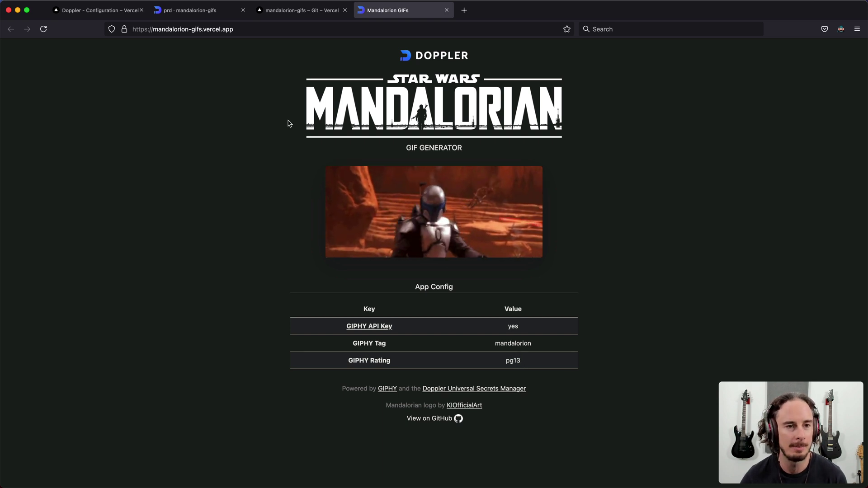
click(208, 11)
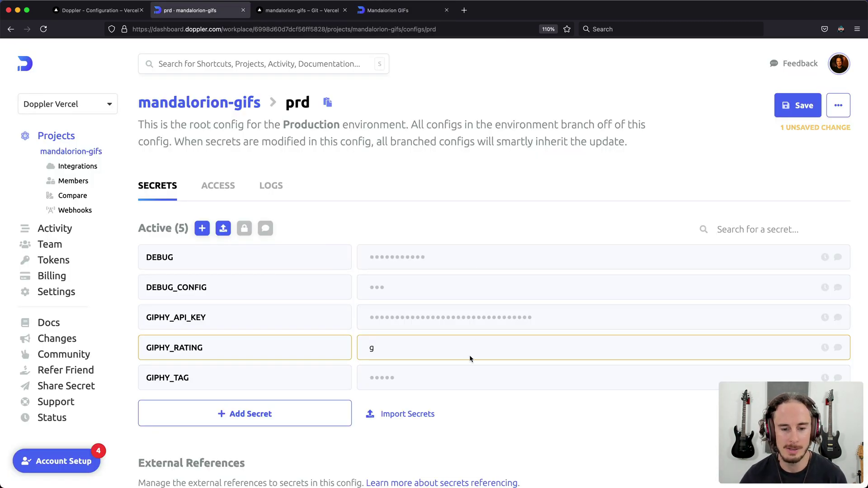
click(797, 109)
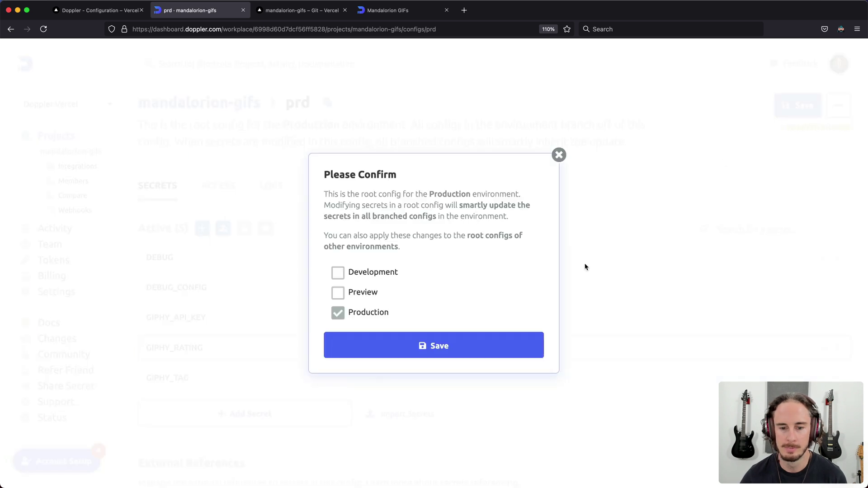
click(472, 340)
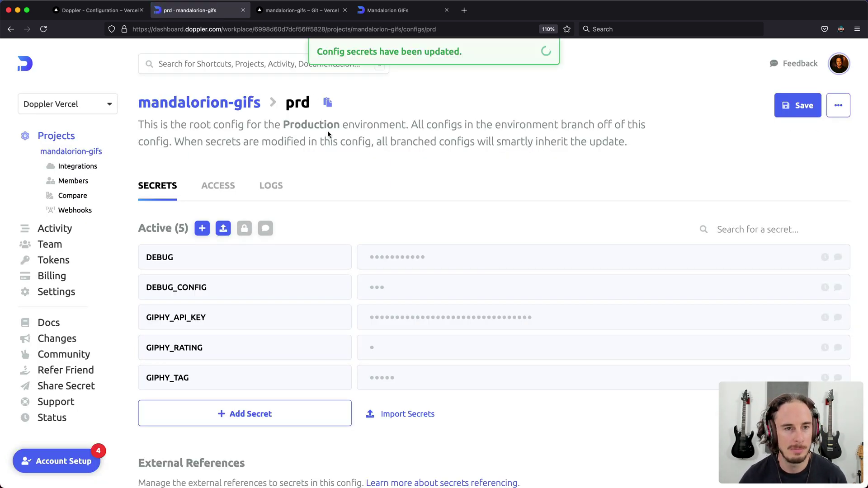
Switch to Vercel and inspect the build logs of the newest production deployment of mandalorion-gifs
click(113, 10)
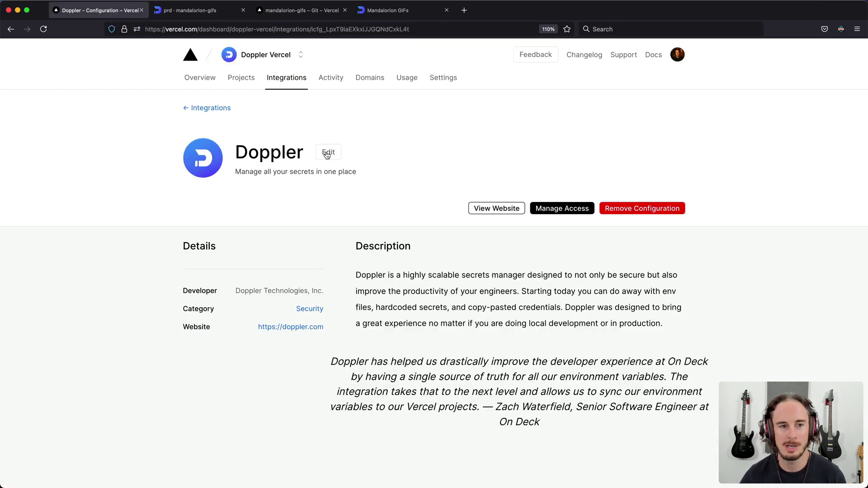
click(283, 58)
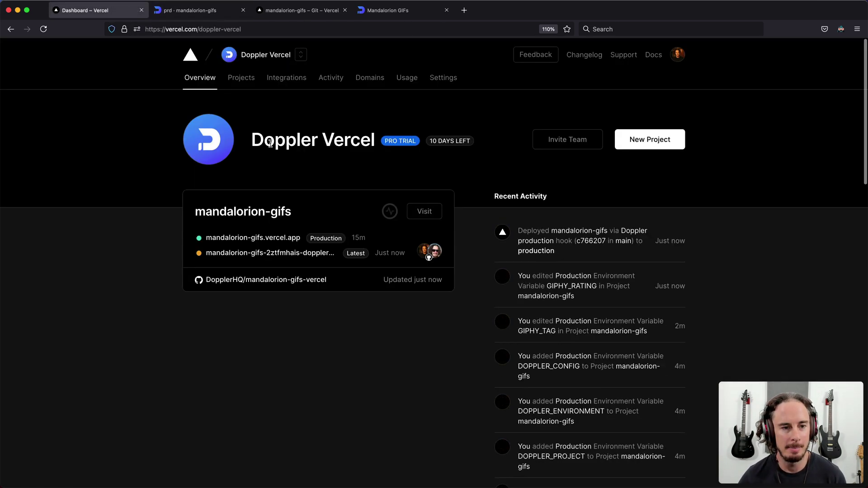
click(263, 211)
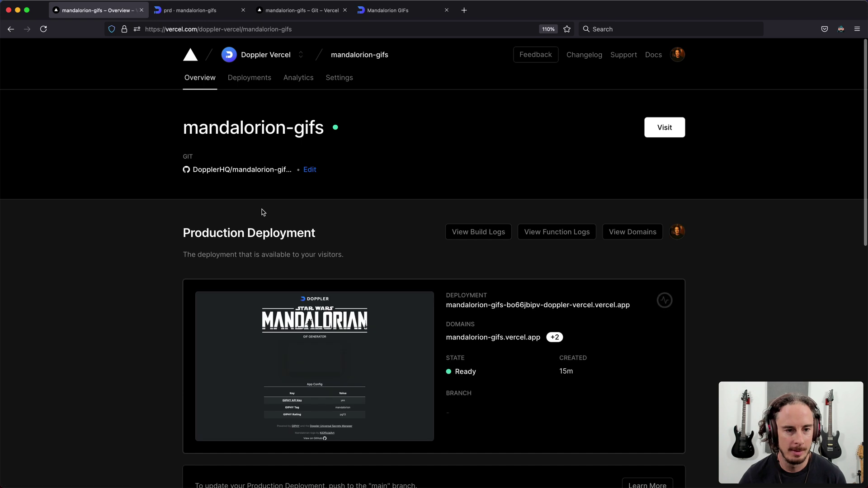
click(246, 80)
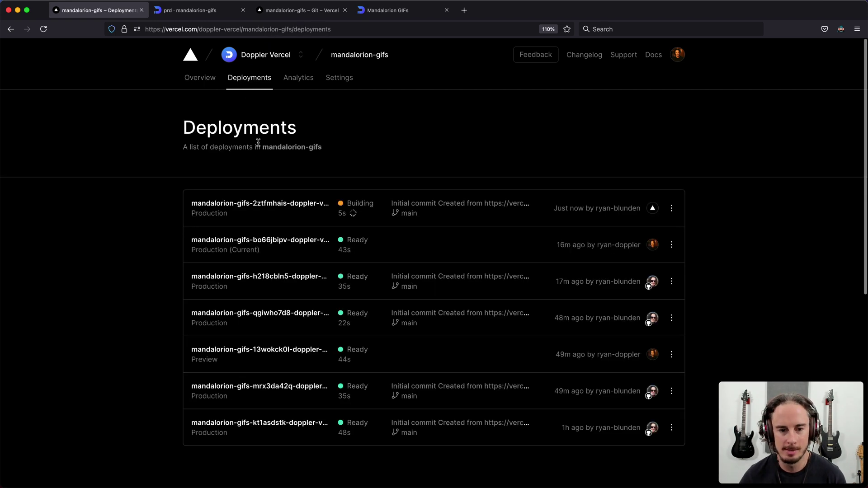
click(329, 203)
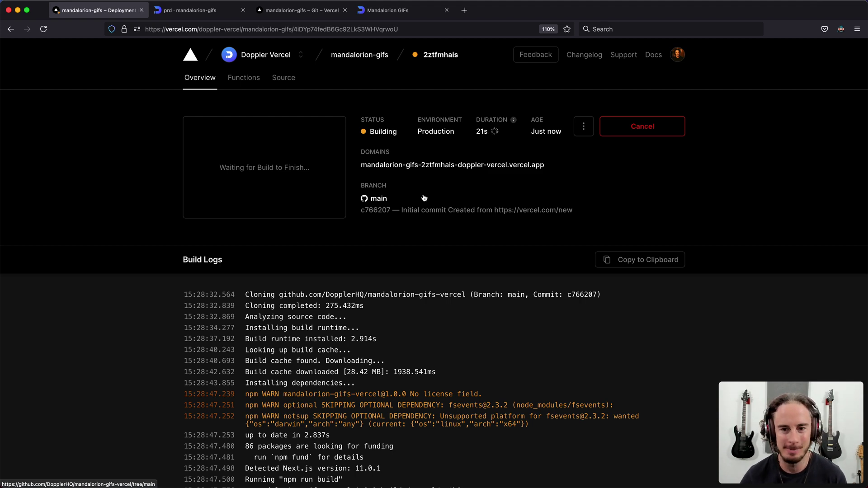
scroll(424, 197, down, 3)
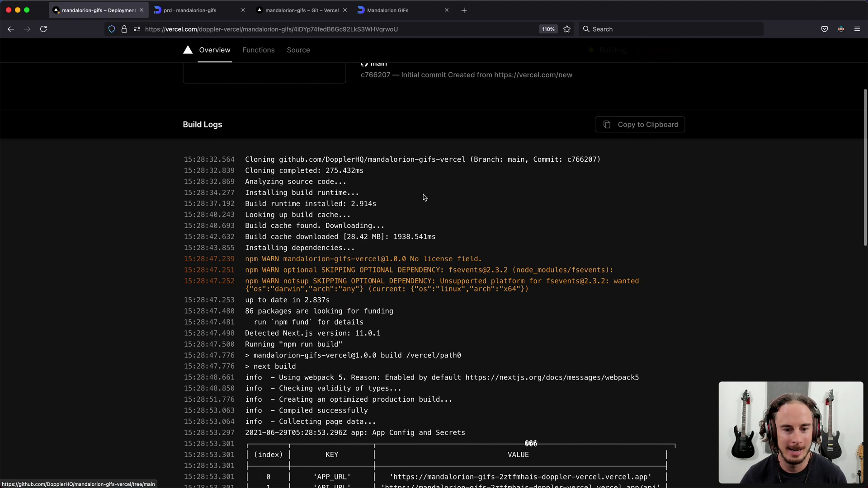
scroll(424, 198, up, 3)
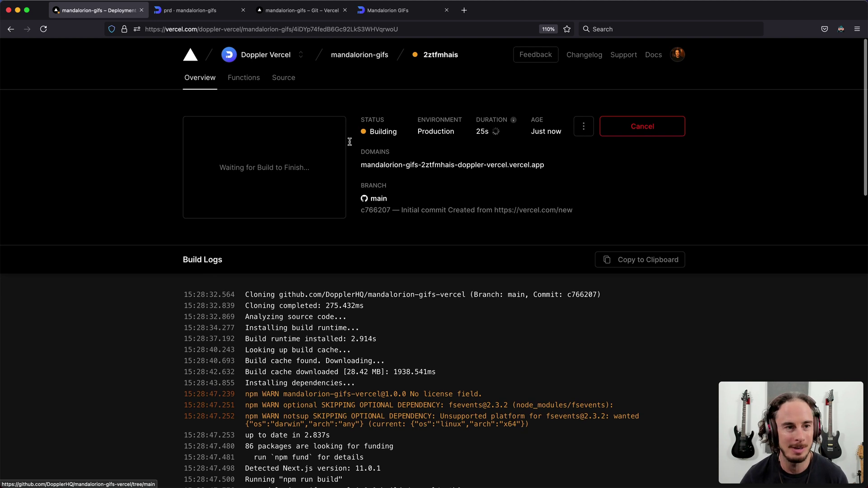
Review the prd config's change log in Doppler, and read the new deployment's build logs through to the end in Vercel
click(199, 10)
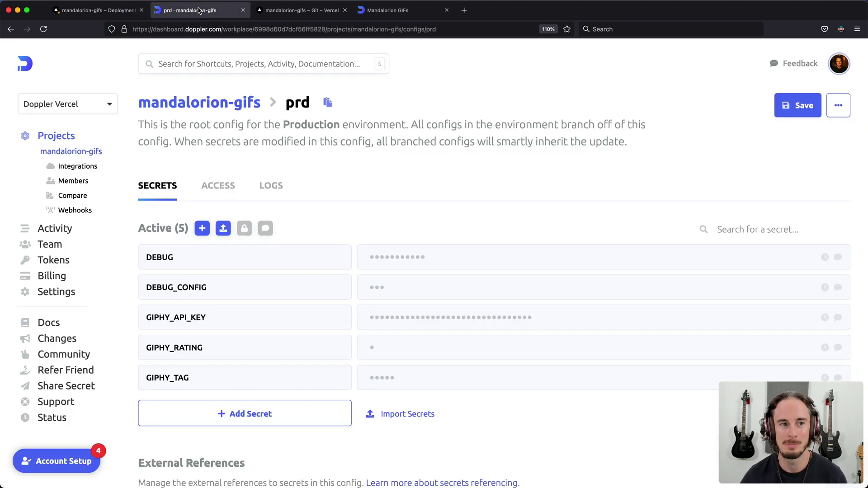
click(275, 189)
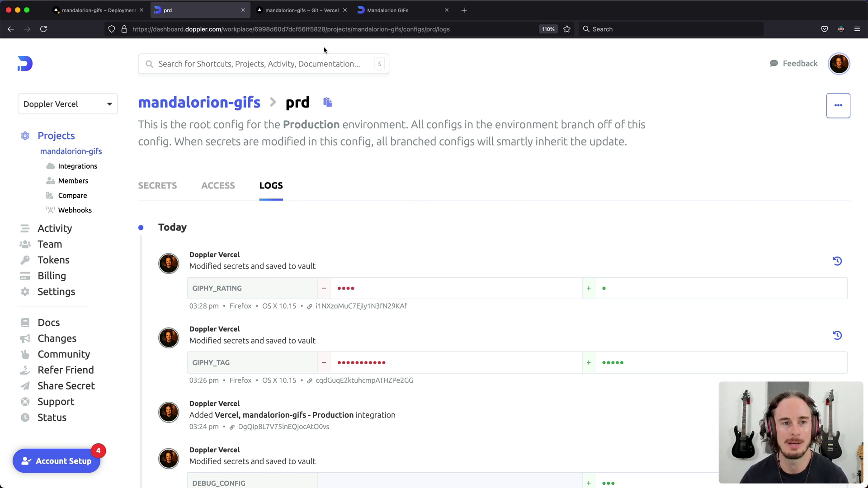
click(97, 11)
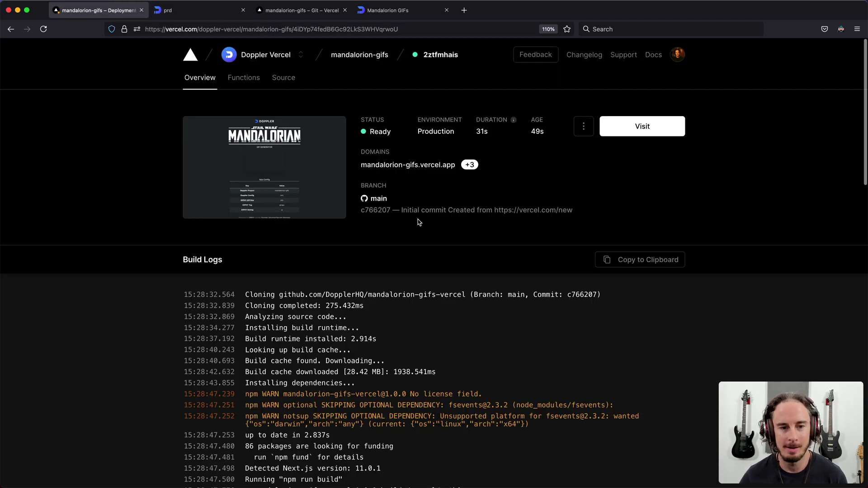
scroll(408, 318, down, 20)
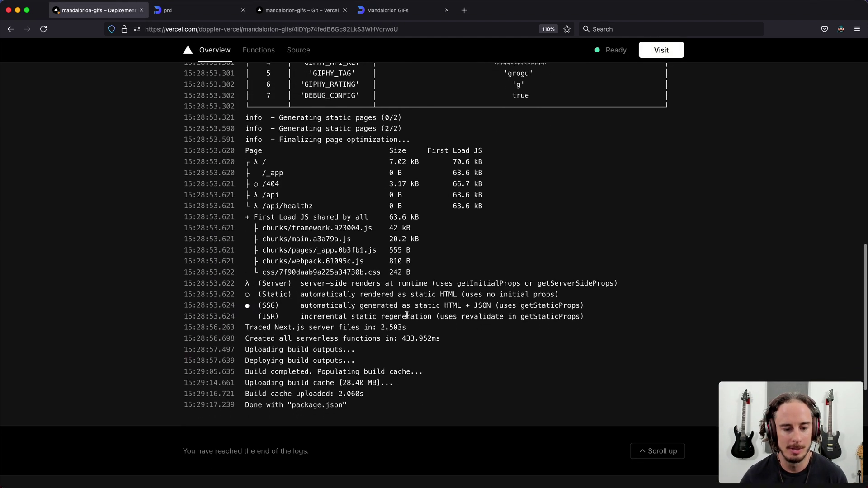
scroll(408, 318, up, 20)
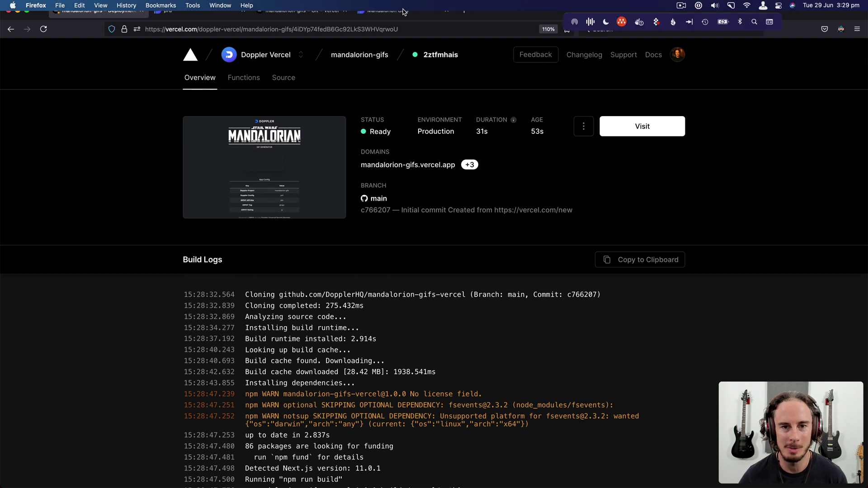
Reload the live Mandalorion GIFs site several times to check its GIFs and App Config values
click(404, 14)
key(super+r)
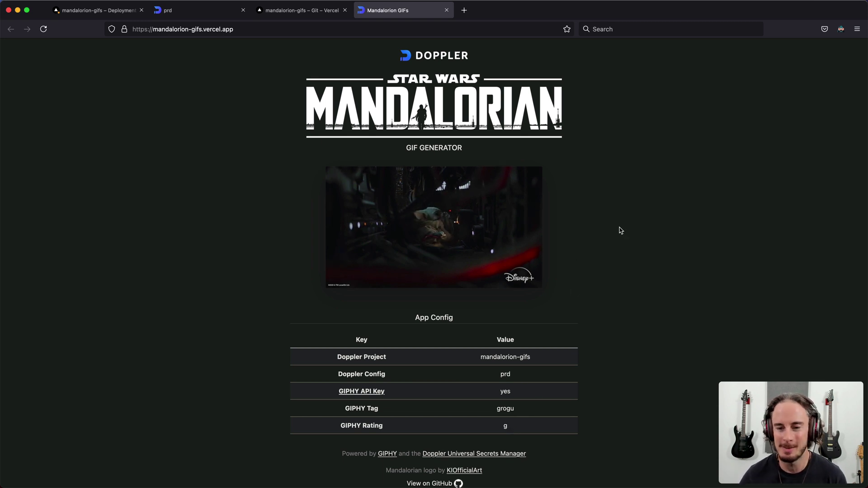
key(super+r)
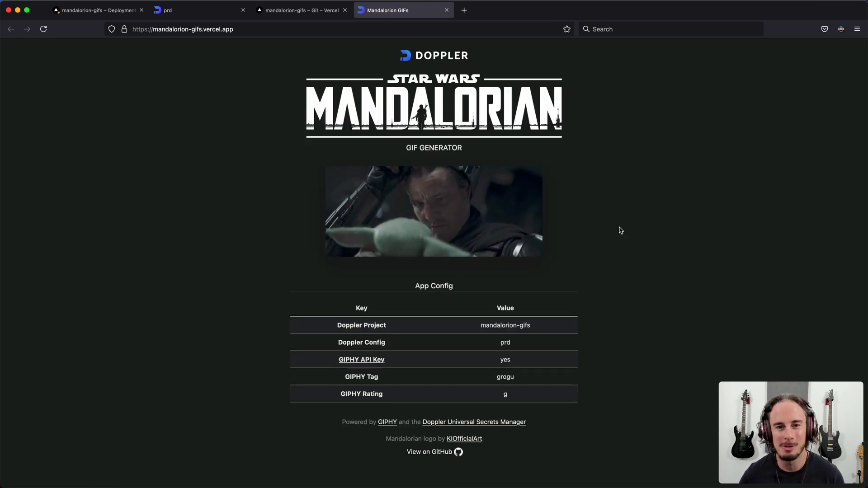
key(super+r)
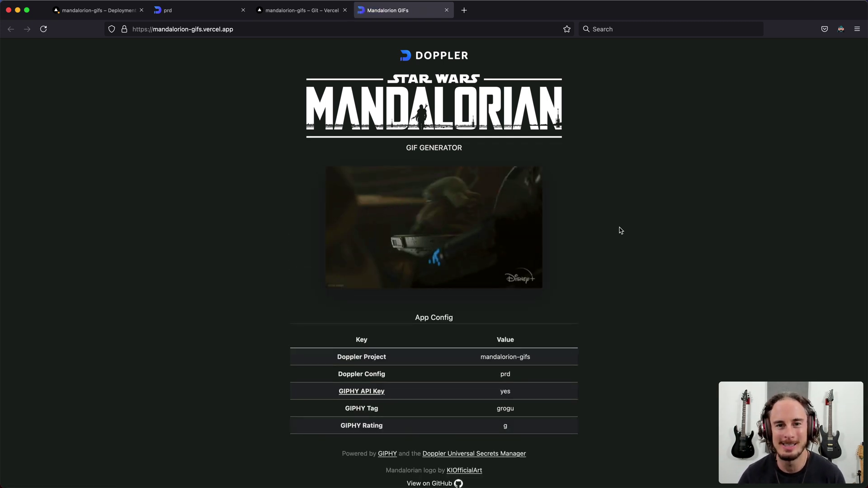
key(super+r)
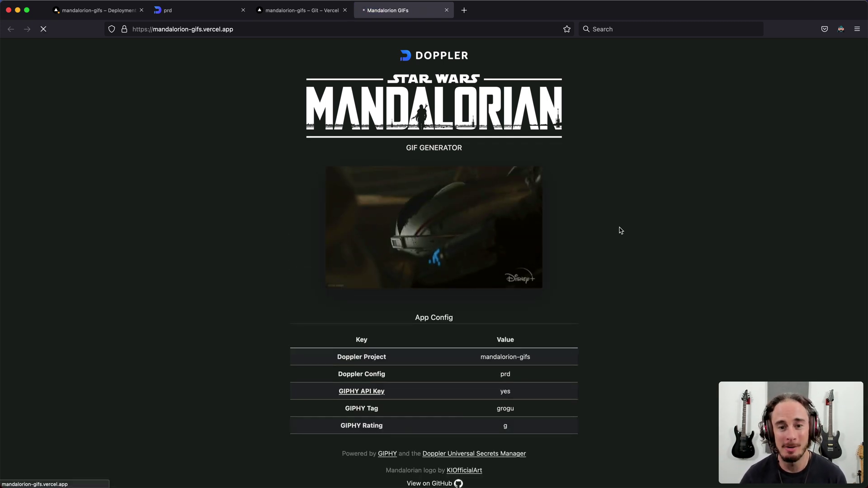